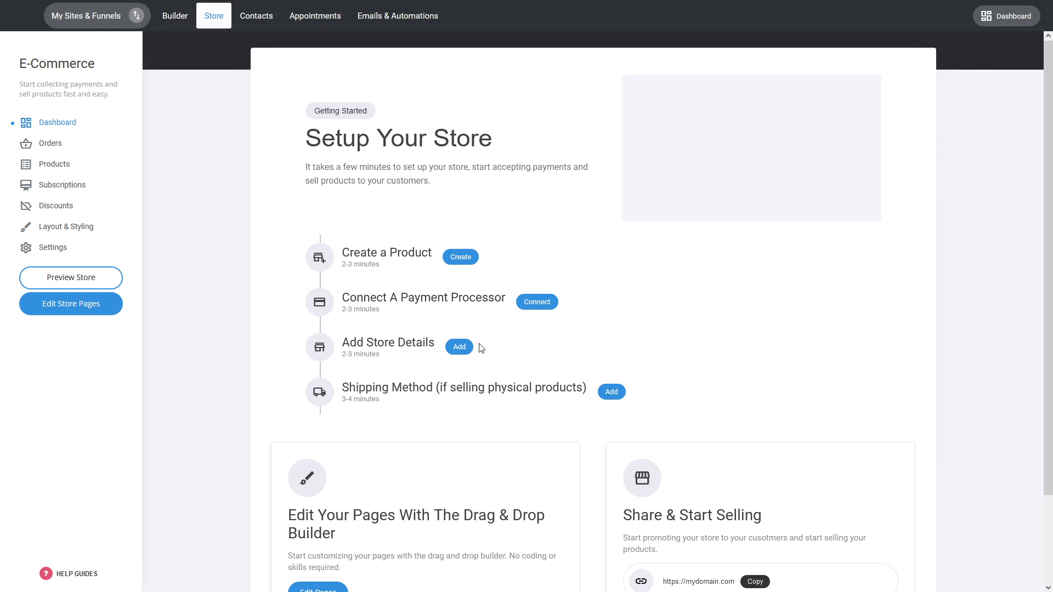
# - Start creating a product from the store setup checklist and review all the fields and options on its form
pyautogui.click(460, 257)
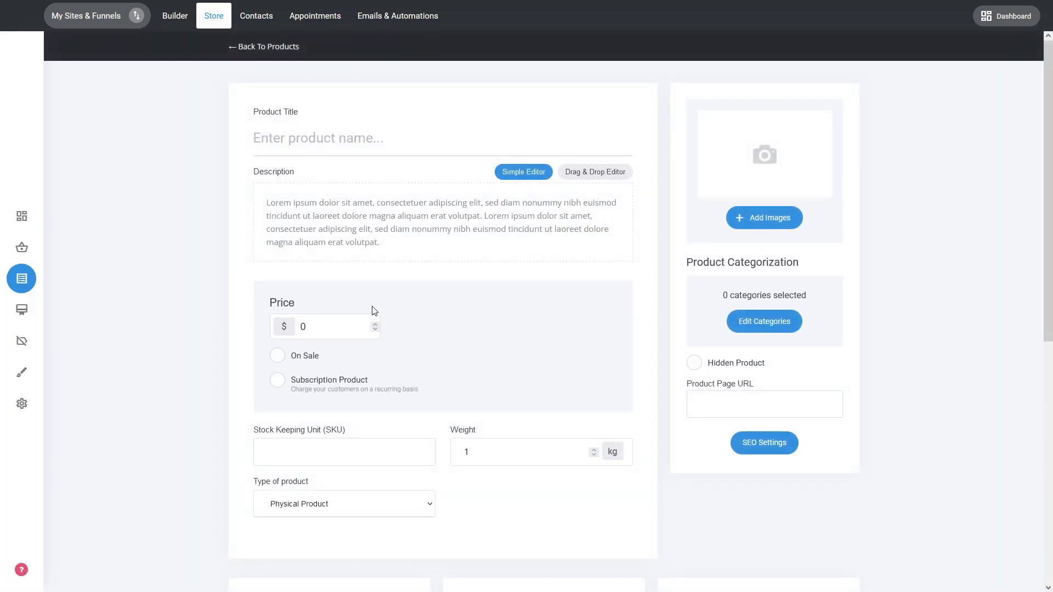
pyautogui.scroll(-5, 546, 384)
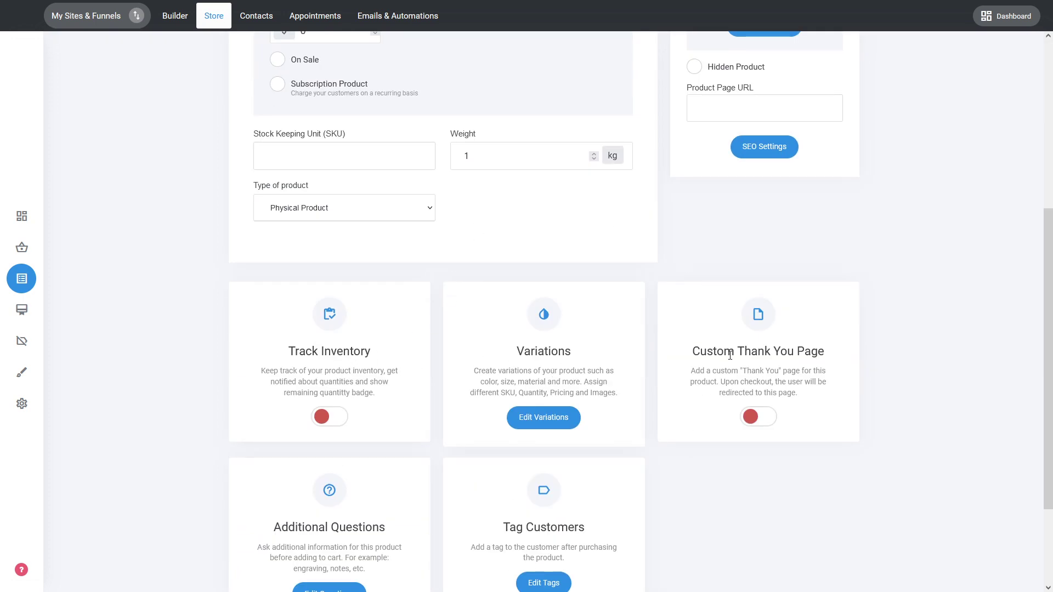
pyautogui.scroll(-2, 729, 359)
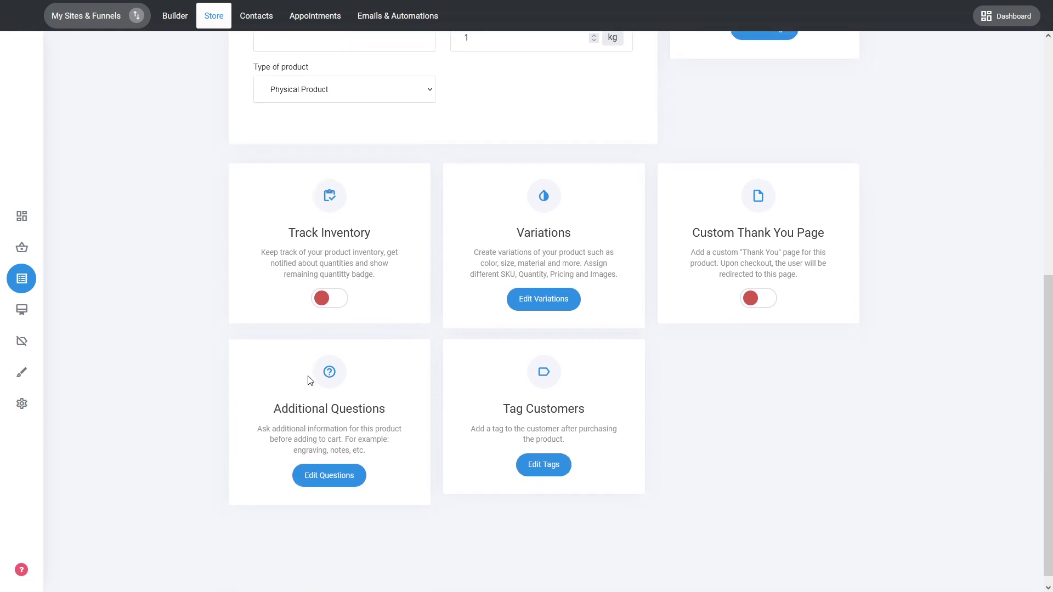
pyautogui.scroll(1, 473, 409)
pyautogui.scroll(6, 473, 409)
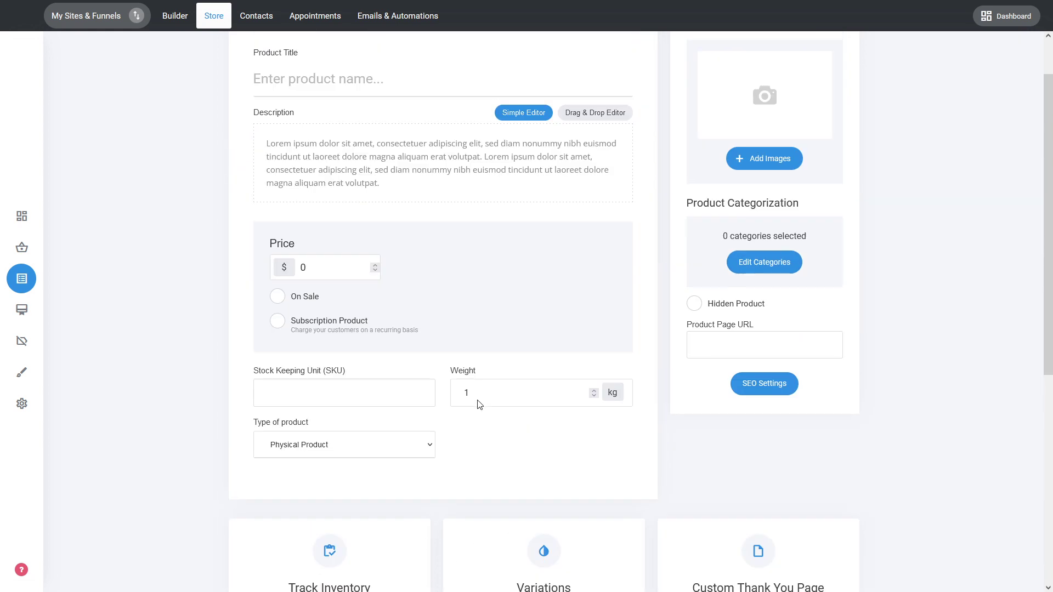
pyautogui.scroll(1, 497, 414)
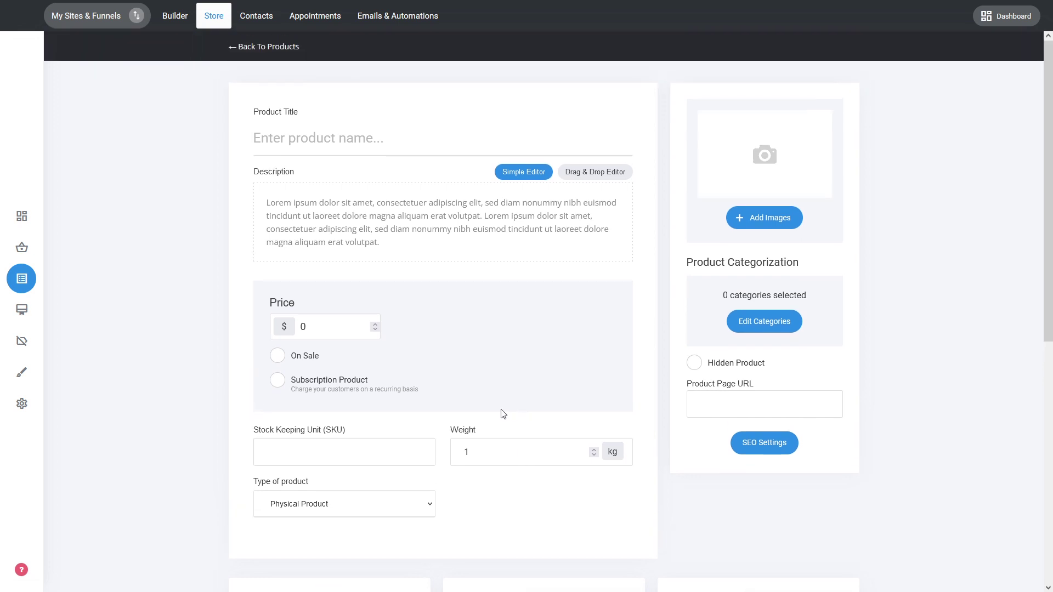
# - Return to the product list without creating a product and check the additional list actions
pyautogui.click(266, 46)
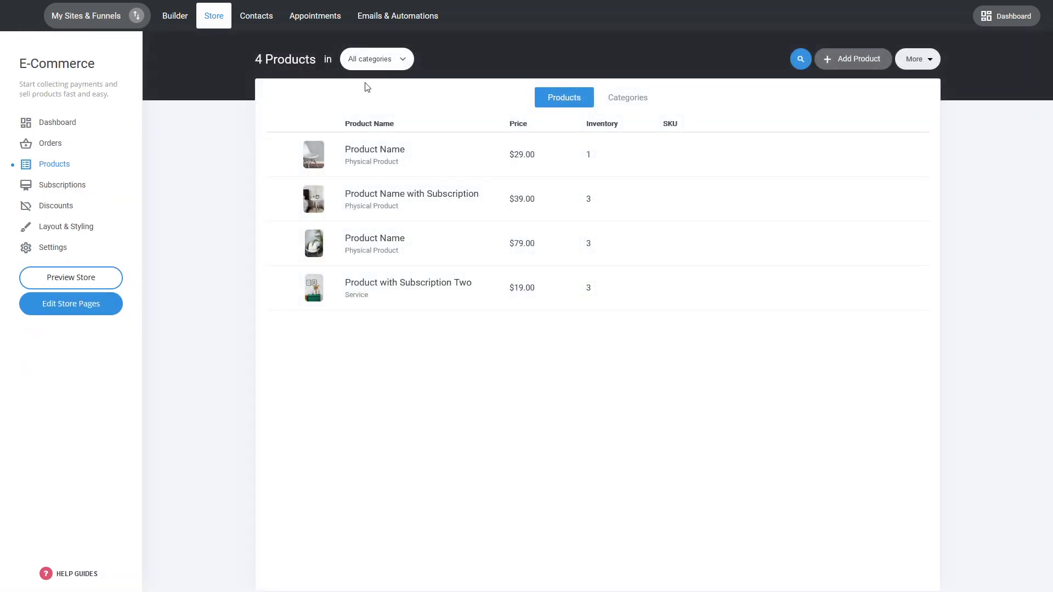
pyautogui.click(914, 64)
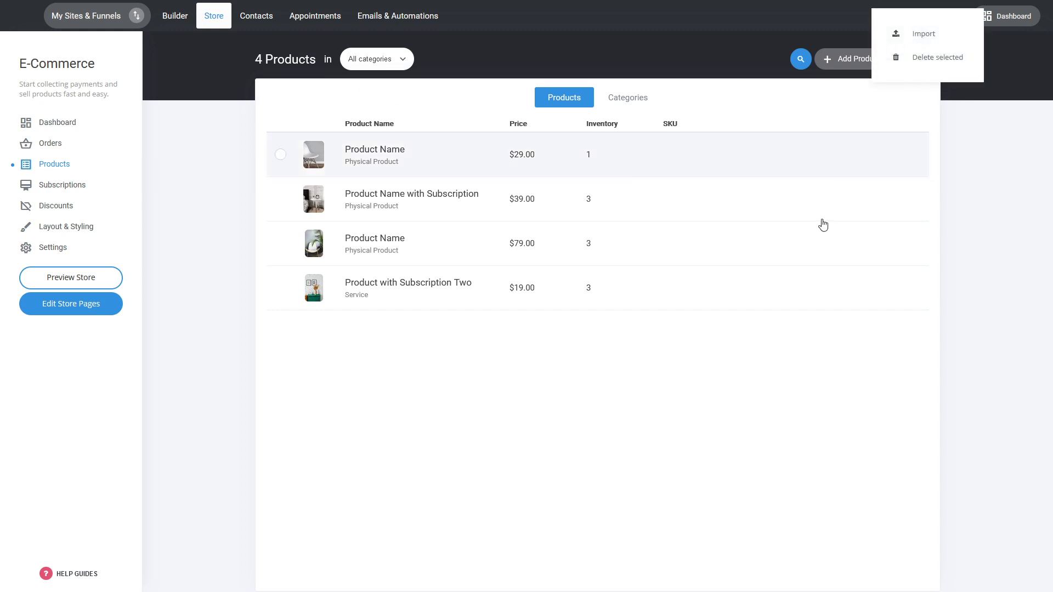
pyautogui.click(694, 376)
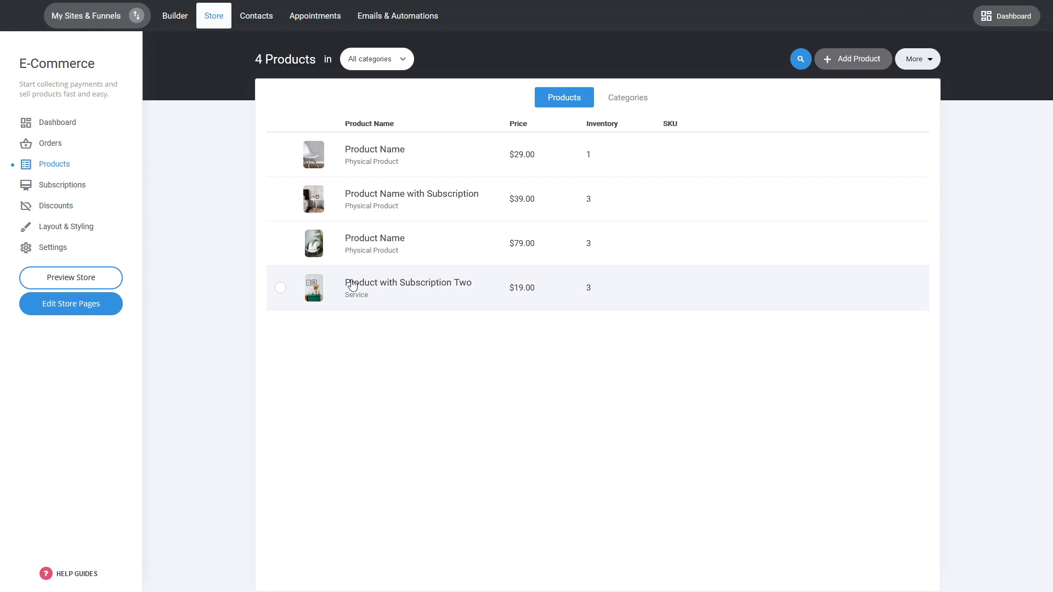
# - Select the first product in the list, view its edit page, and go back to the product list
pyautogui.click(284, 154)
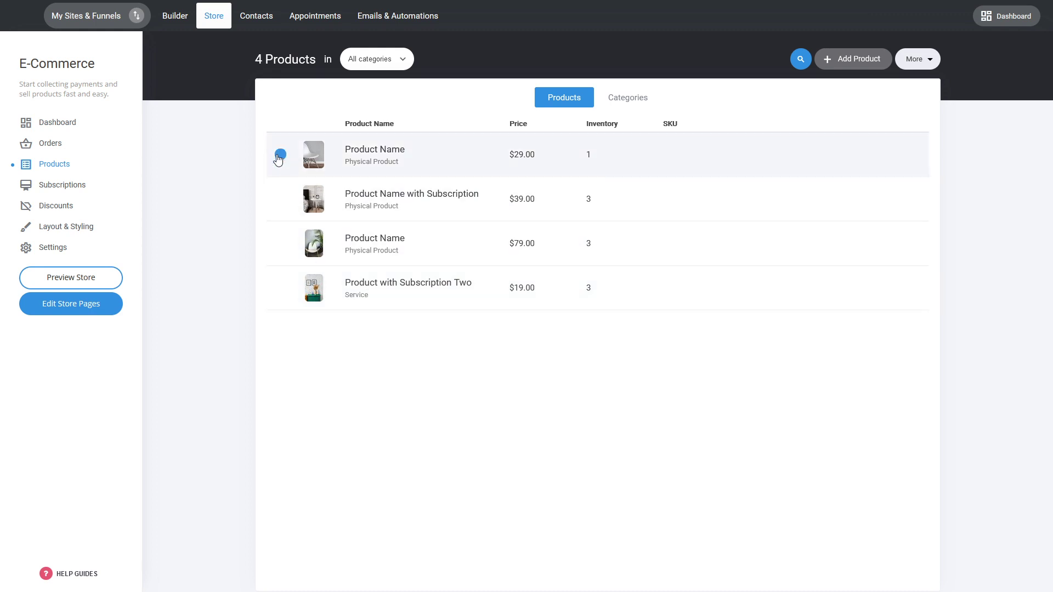
pyautogui.click(388, 150)
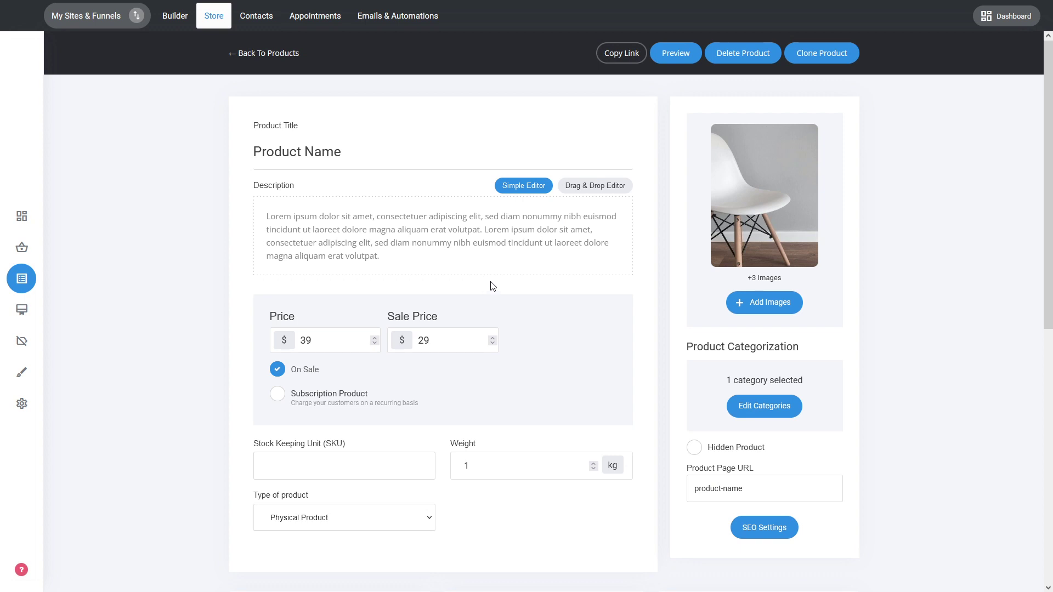
pyautogui.click(278, 56)
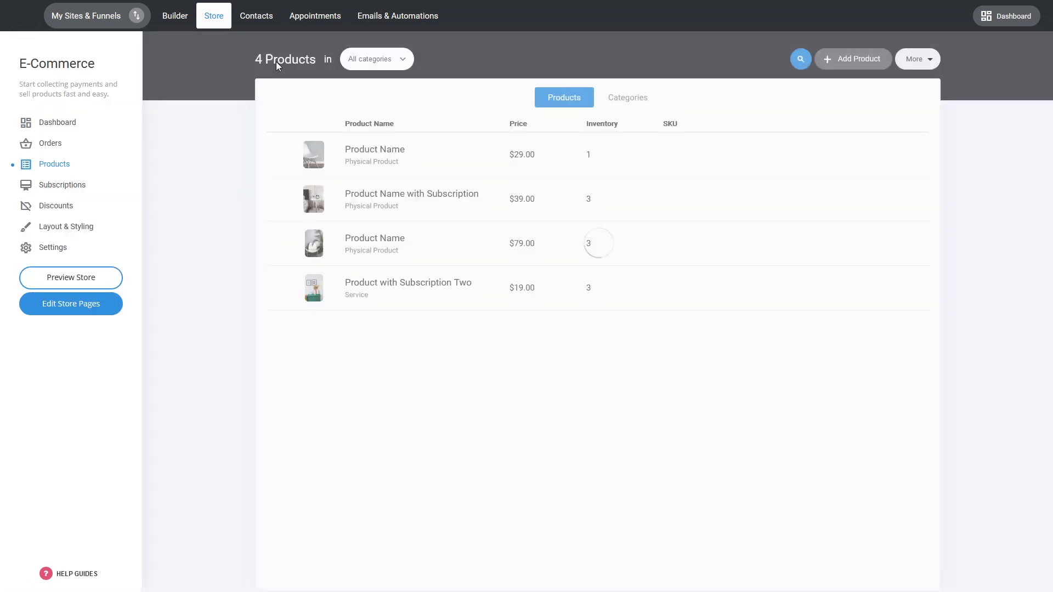
# - Go to the store dashboard and open the store's pages for editing in the drag-and-drop builder
pyautogui.click(74, 126)
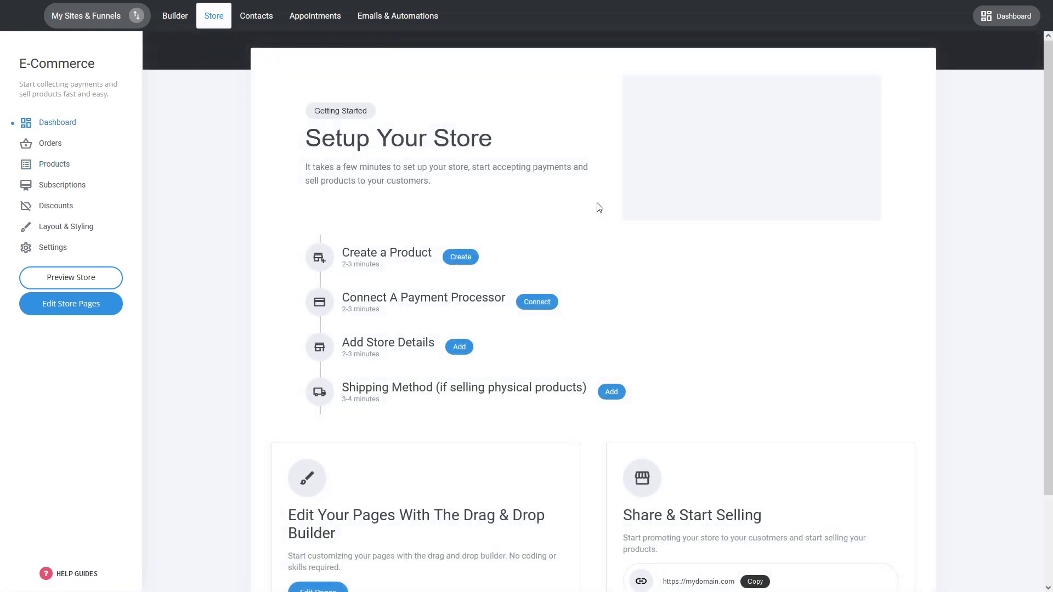
pyautogui.scroll(-2, 595, 209)
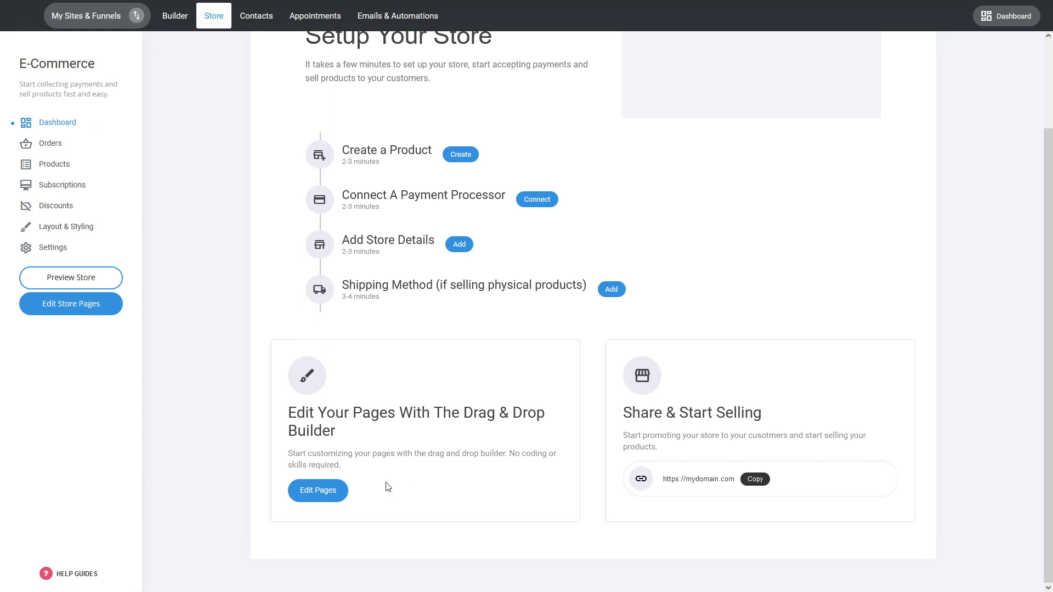
pyautogui.click(335, 500)
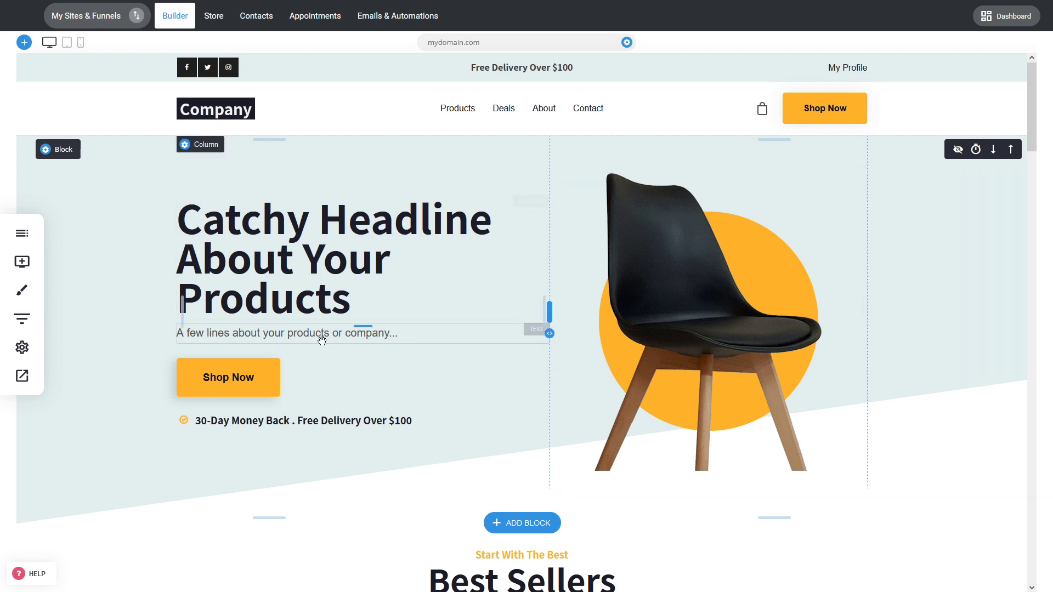
# - Look over the home page's hero and Best Sellers sections, then return to the store dashboard without saving
pyautogui.moveTo(285, 351)
pyautogui.mouseDown()
pyautogui.moveTo(284, 409)
pyautogui.moveTo(289, 321)
pyautogui.moveTo(282, 366)
pyautogui.mouseUp()
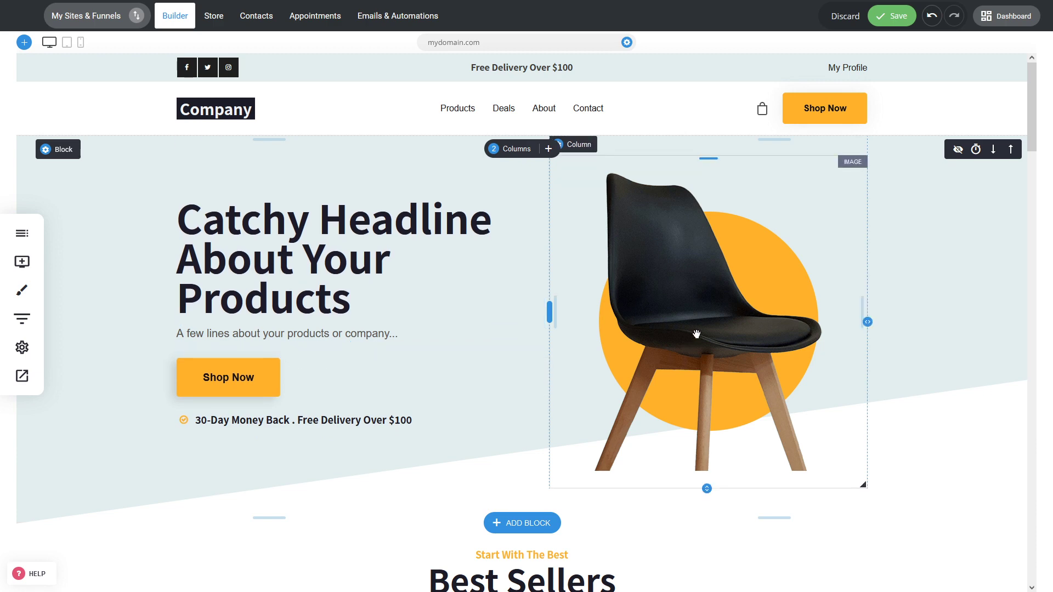
pyautogui.scroll(-3, 697, 334)
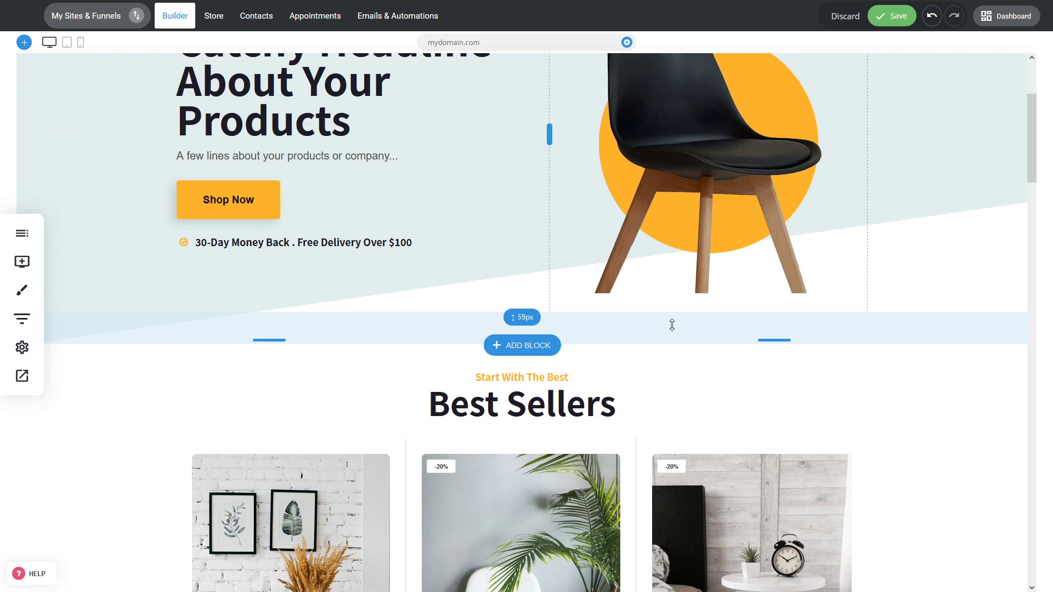
pyautogui.scroll(3, 672, 324)
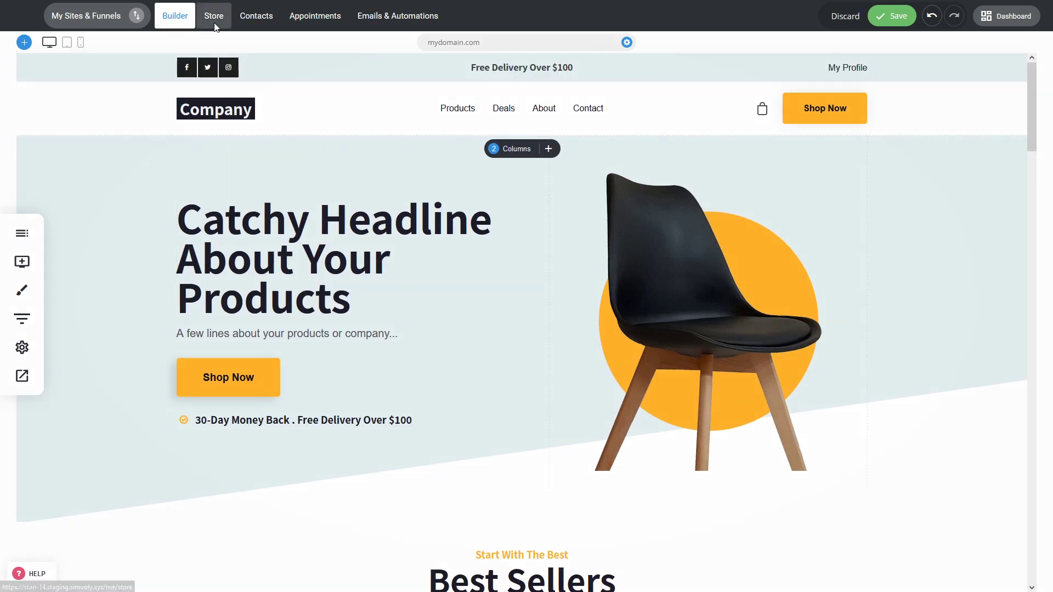
pyautogui.click(214, 19)
pyautogui.click(490, 260)
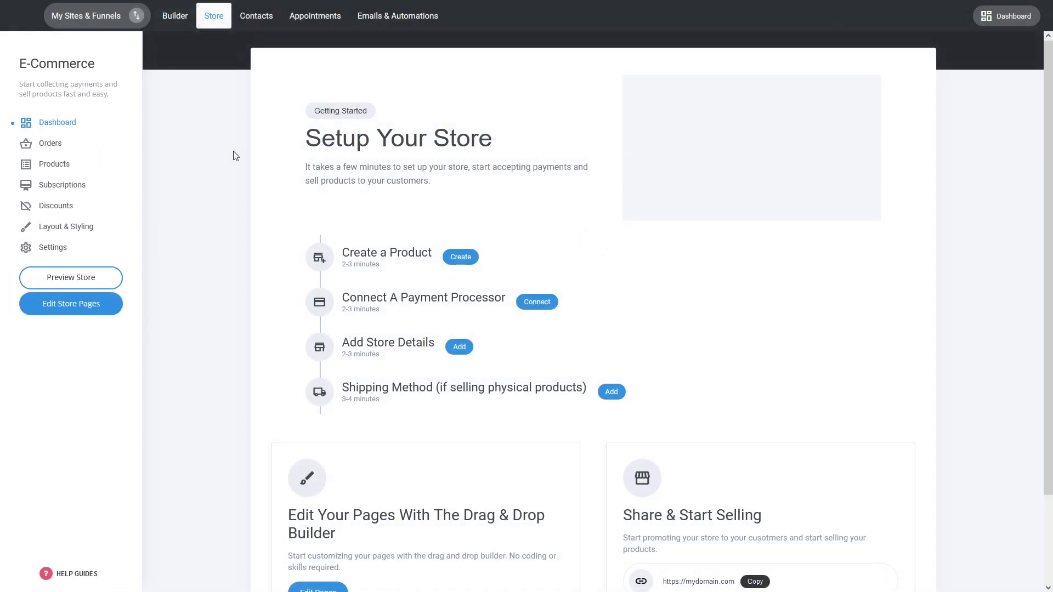
# - View the store's Orders, Products, Subscriptions and Discounts sections in turn
pyautogui.click(48, 144)
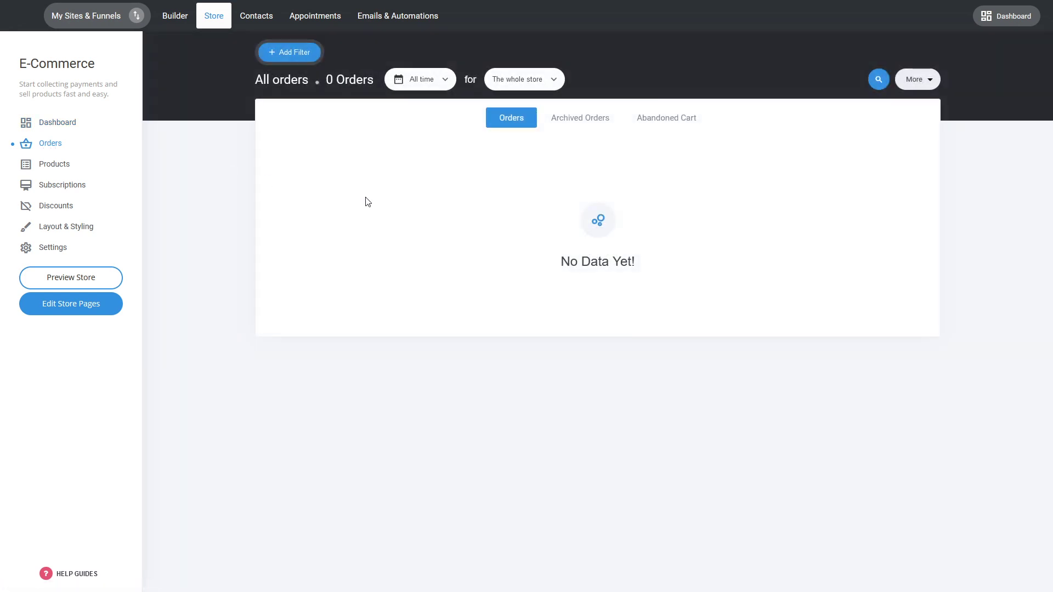
pyautogui.click(53, 166)
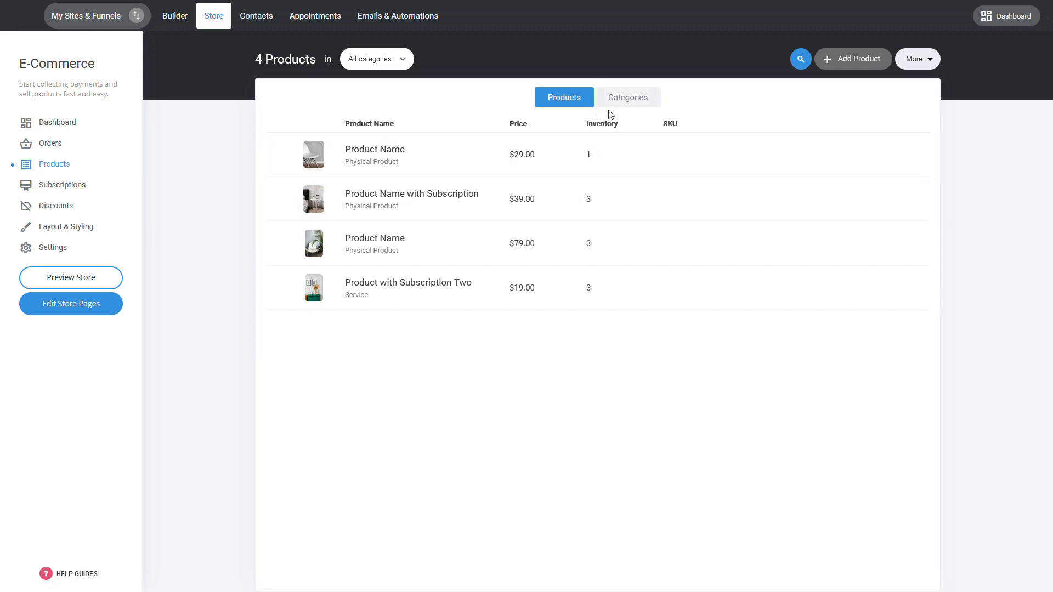
pyautogui.click(86, 186)
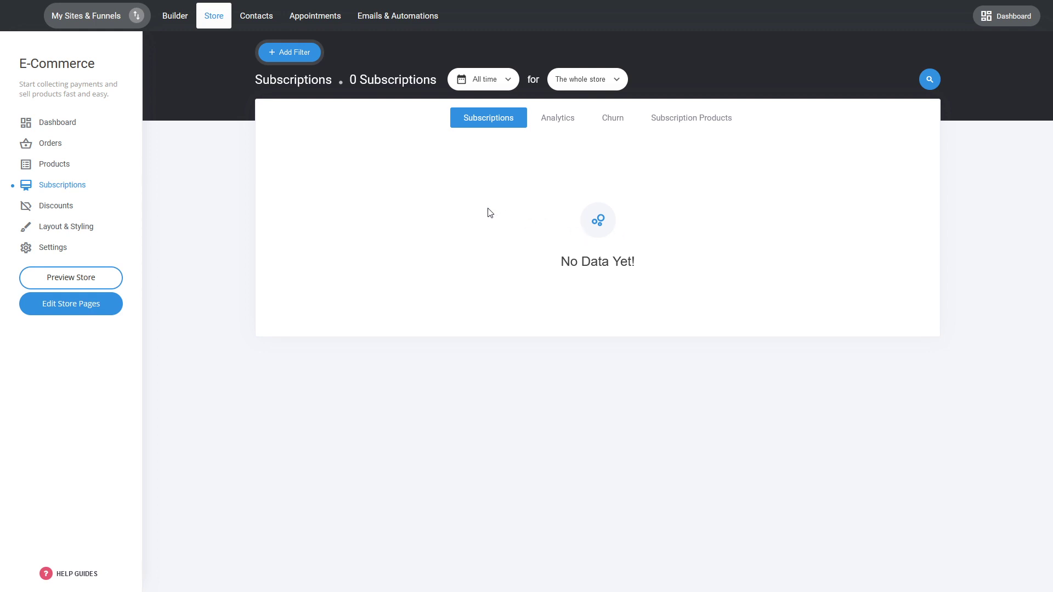
pyautogui.click(61, 206)
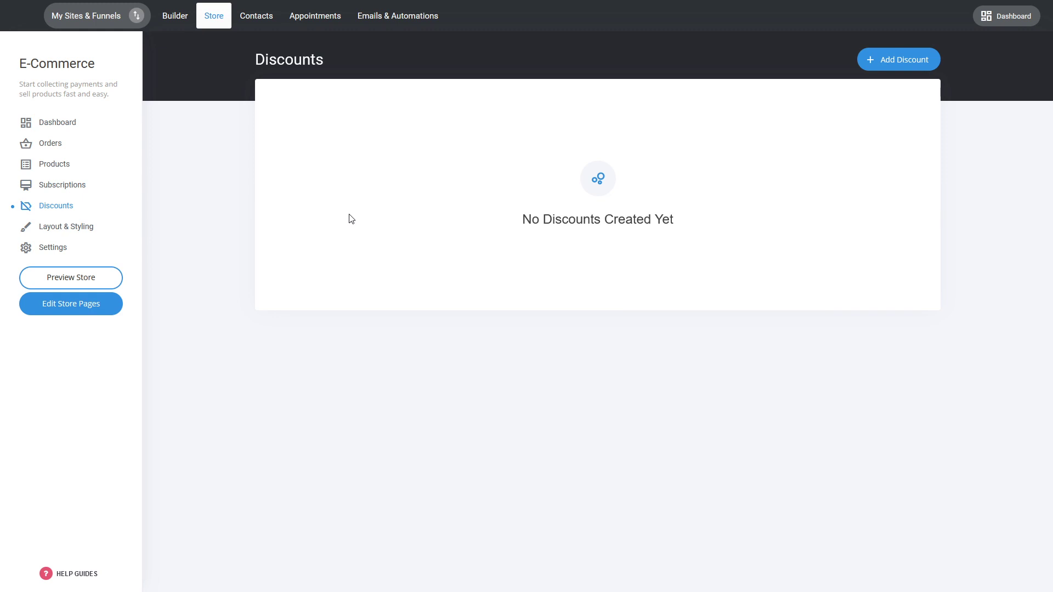
# - Open the product page layout for styling, look over the sample product page, and return to the store dashboard
pyautogui.click(81, 233)
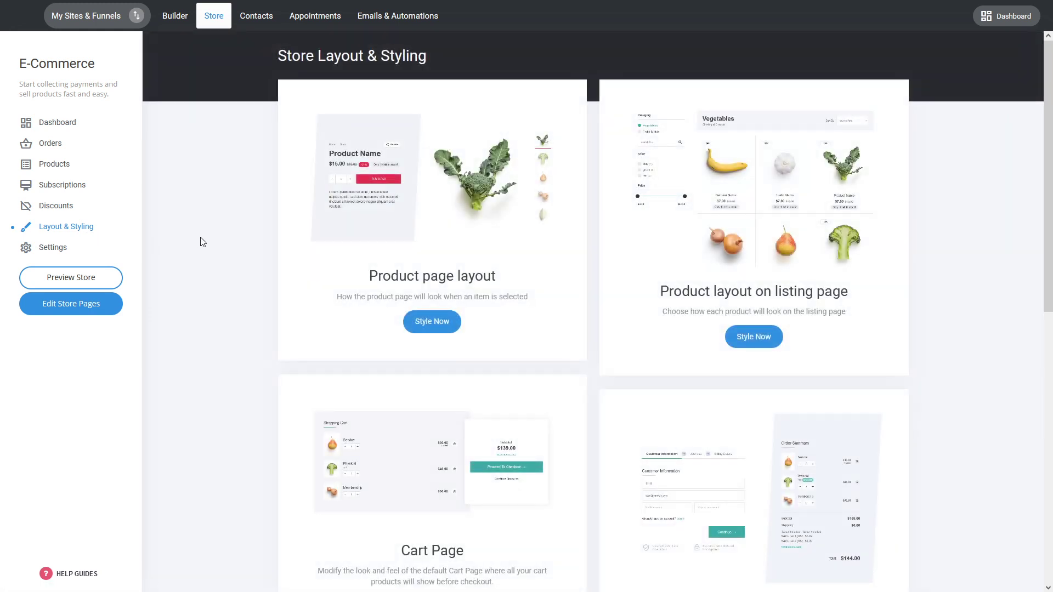
pyautogui.click(445, 332)
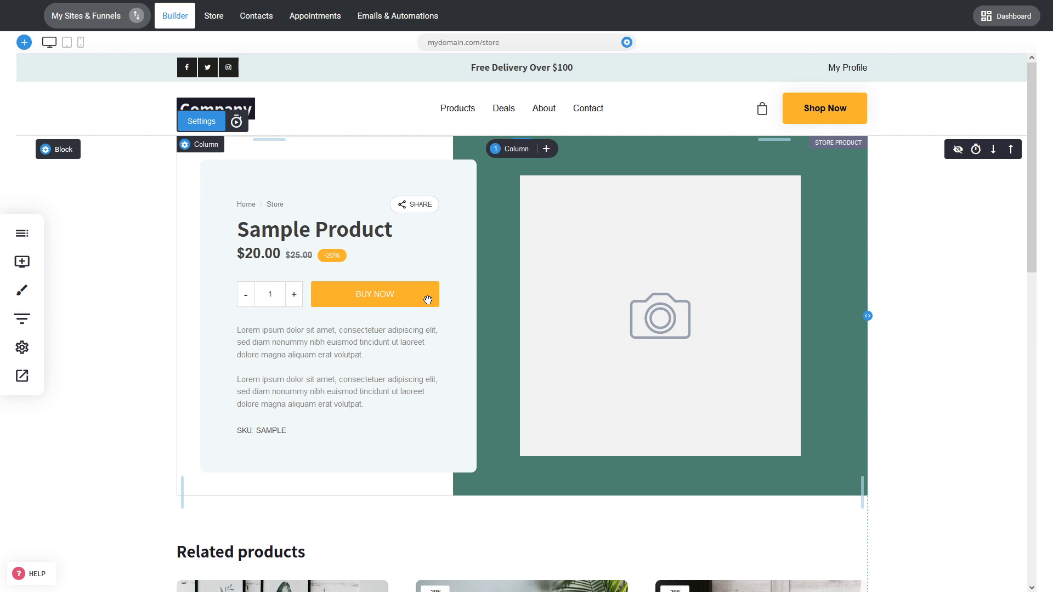
pyautogui.scroll(-2, 442, 343)
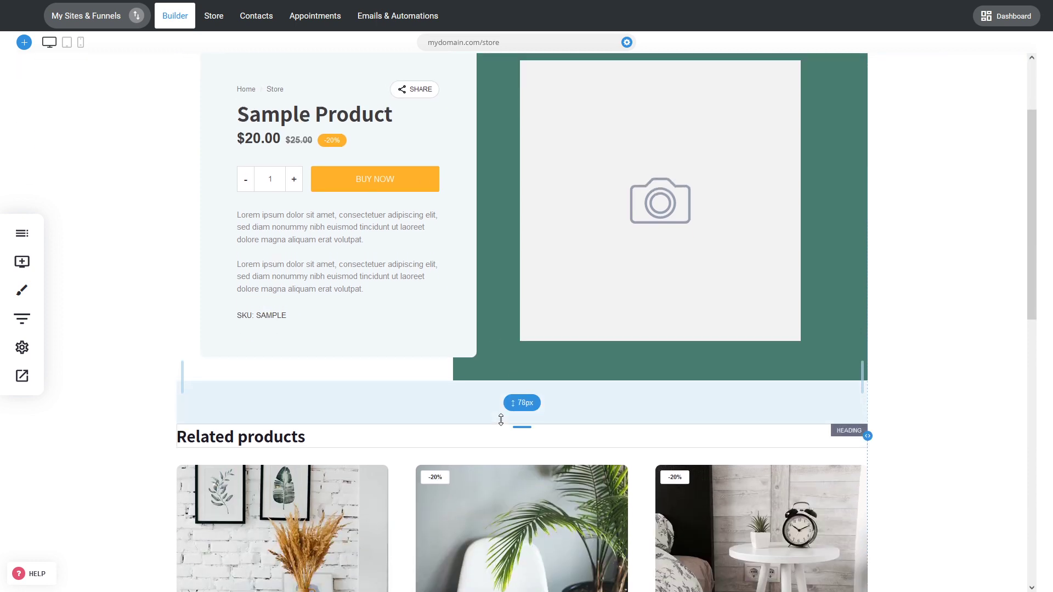
pyautogui.scroll(3, 501, 419)
pyautogui.click(213, 15)
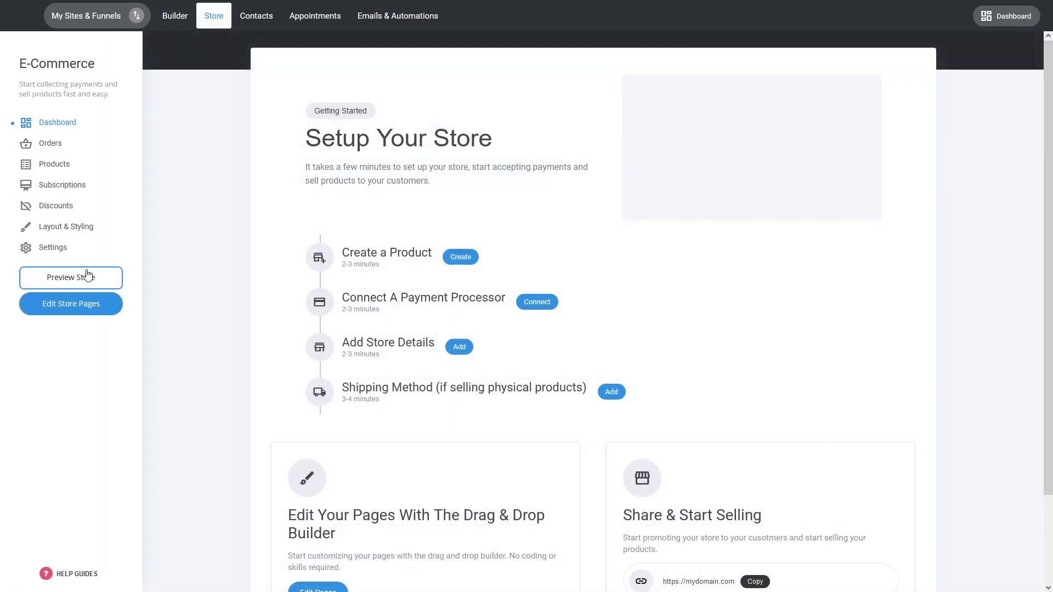
# - Review the store layout and styling options, including the cart page, checkout page and cart quick view
pyautogui.click(61, 229)
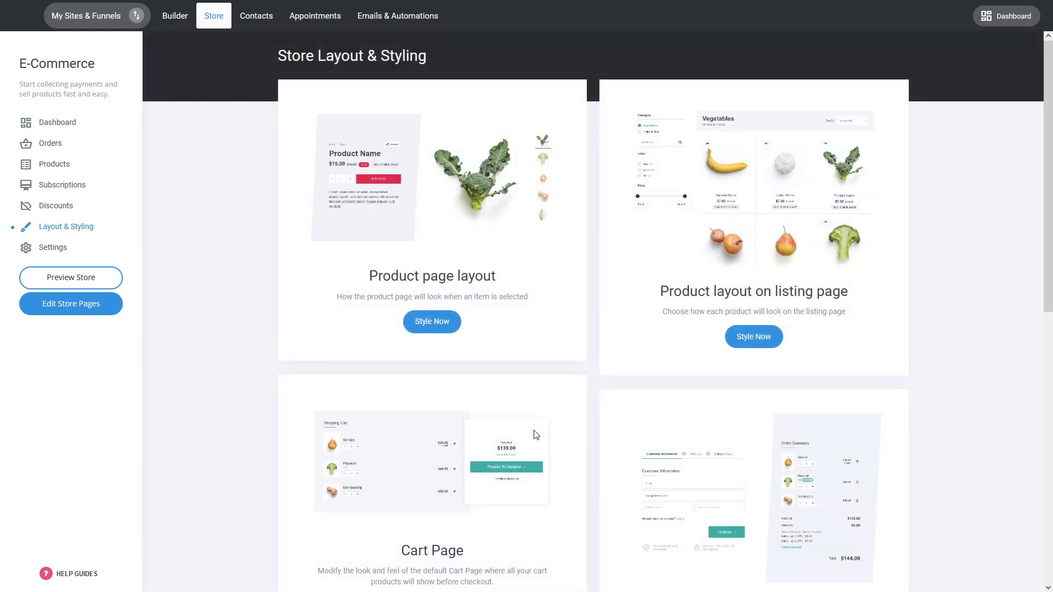
pyautogui.scroll(-4, 645, 317)
pyautogui.scroll(-3, 719, 314)
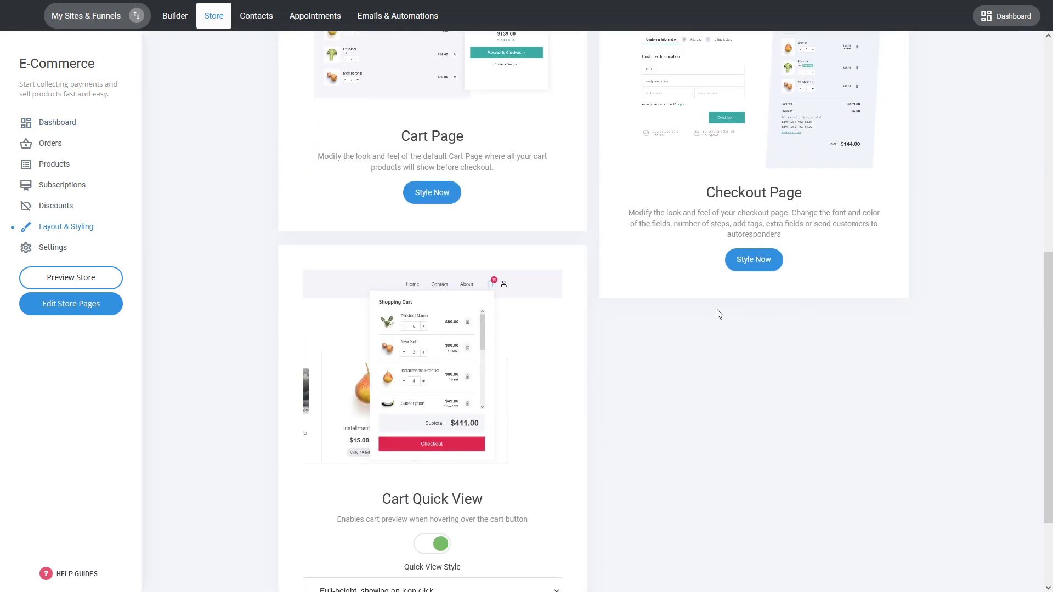
pyautogui.scroll(7, 574, 362)
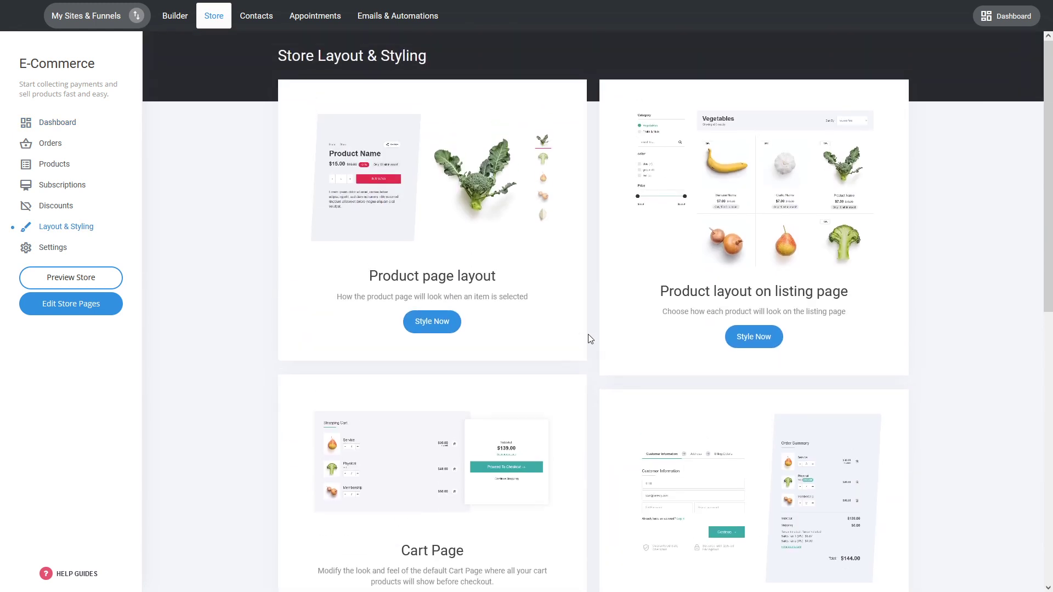
# - View the store details, shipping and tax sections of the store settings
pyautogui.click(53, 248)
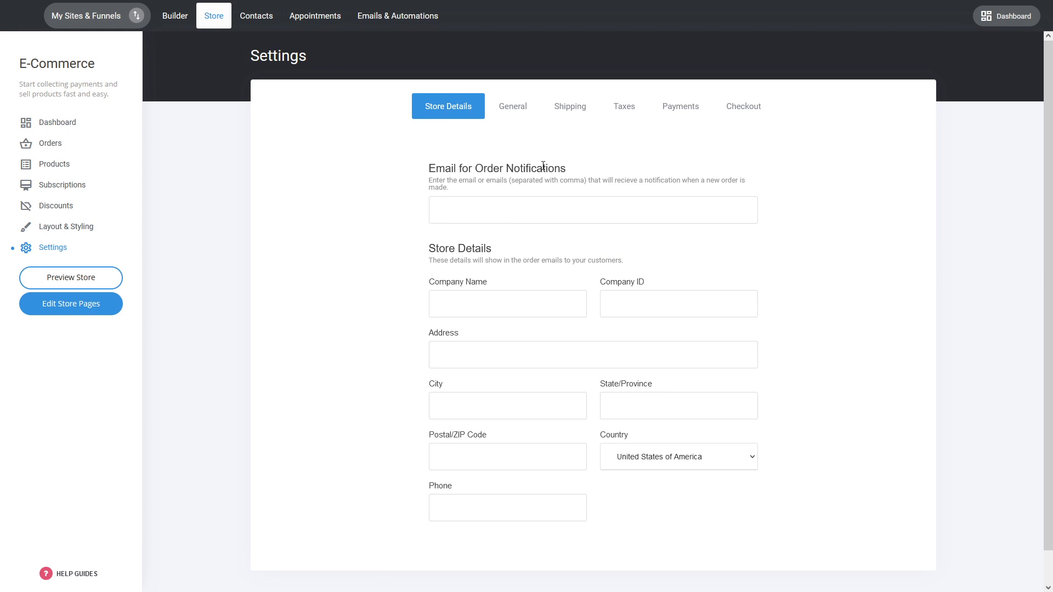
pyautogui.click(576, 114)
pyautogui.click(629, 108)
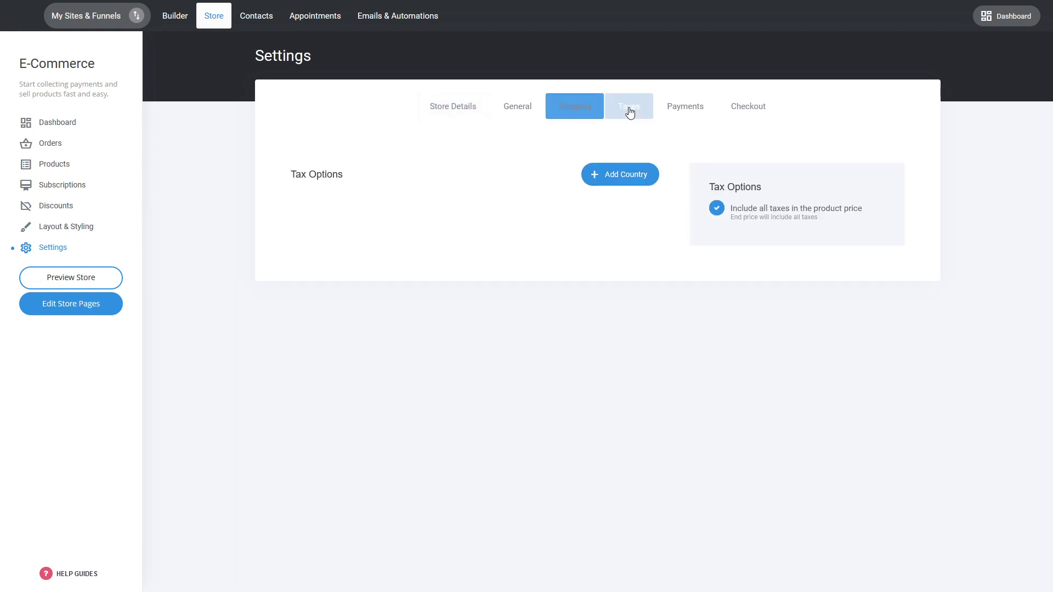
# - Browse the payment providers available in the store's payment settings and close the list without connecting one
pyautogui.click(677, 117)
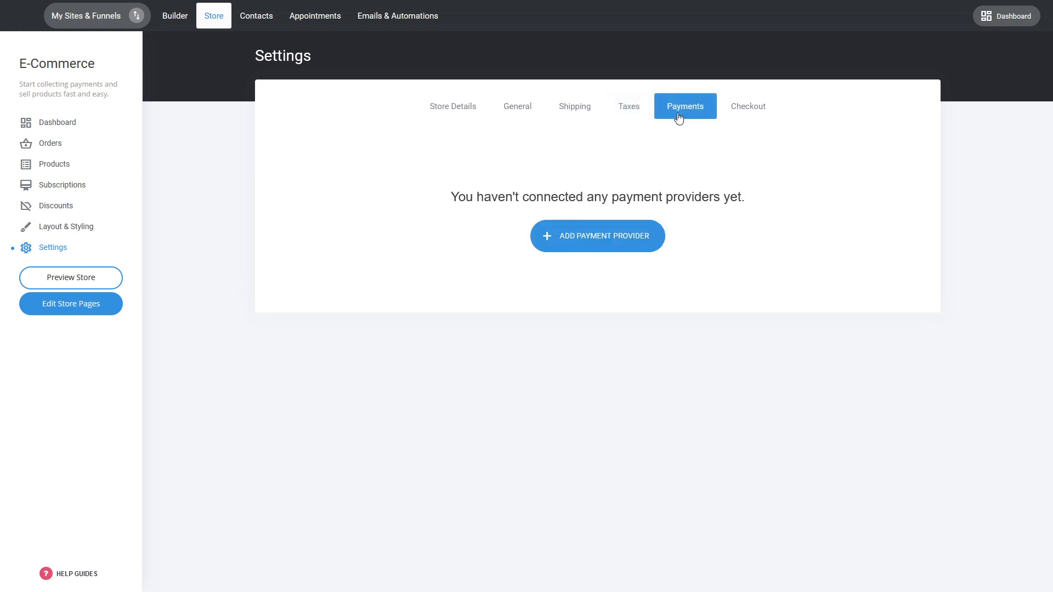
pyautogui.click(627, 237)
pyautogui.scroll(-7, 565, 181)
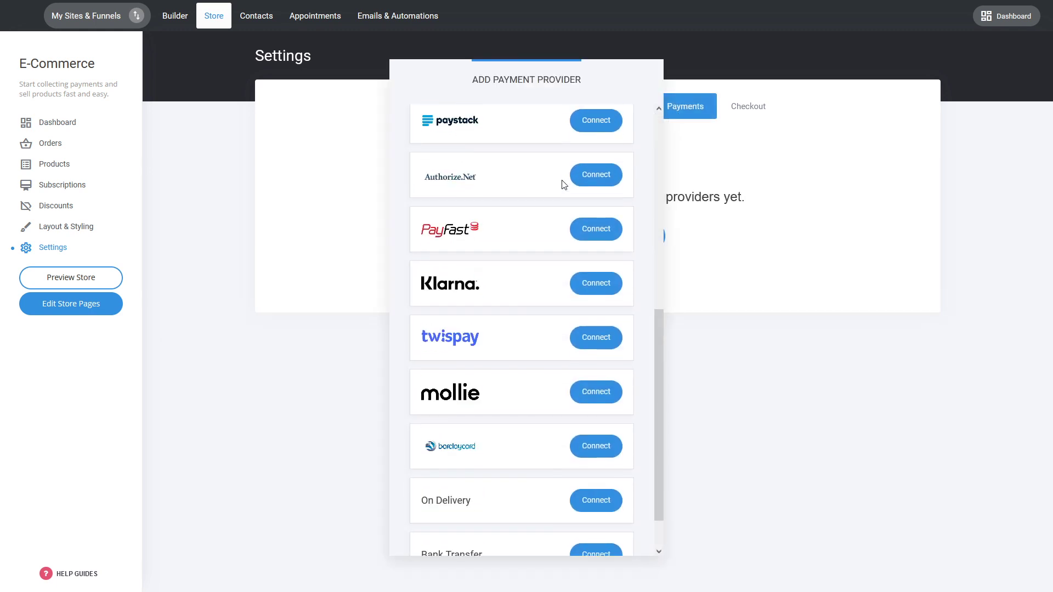
pyautogui.scroll(7, 510, 298)
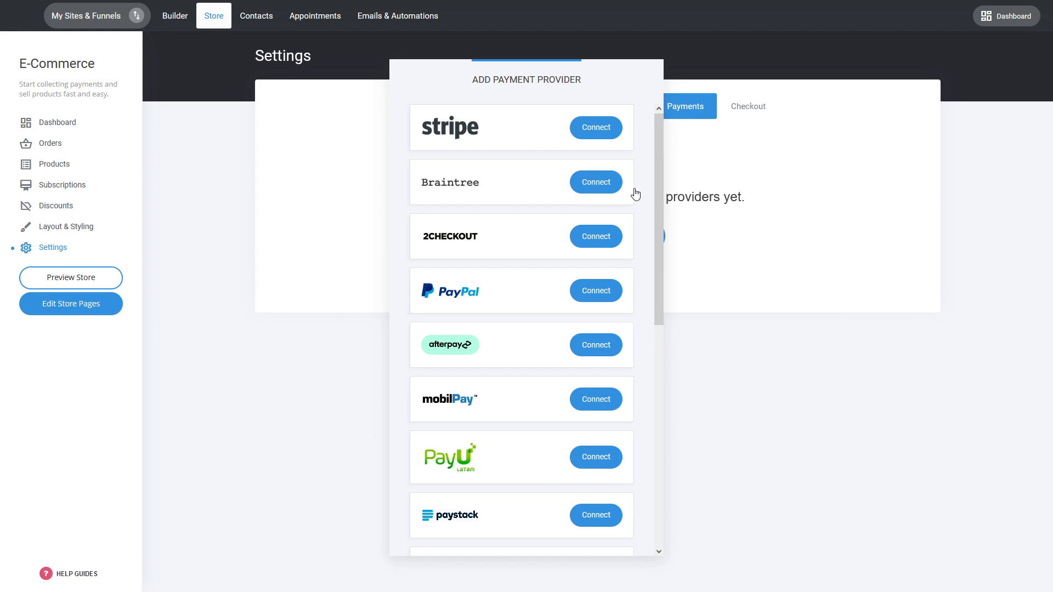
pyautogui.click(738, 187)
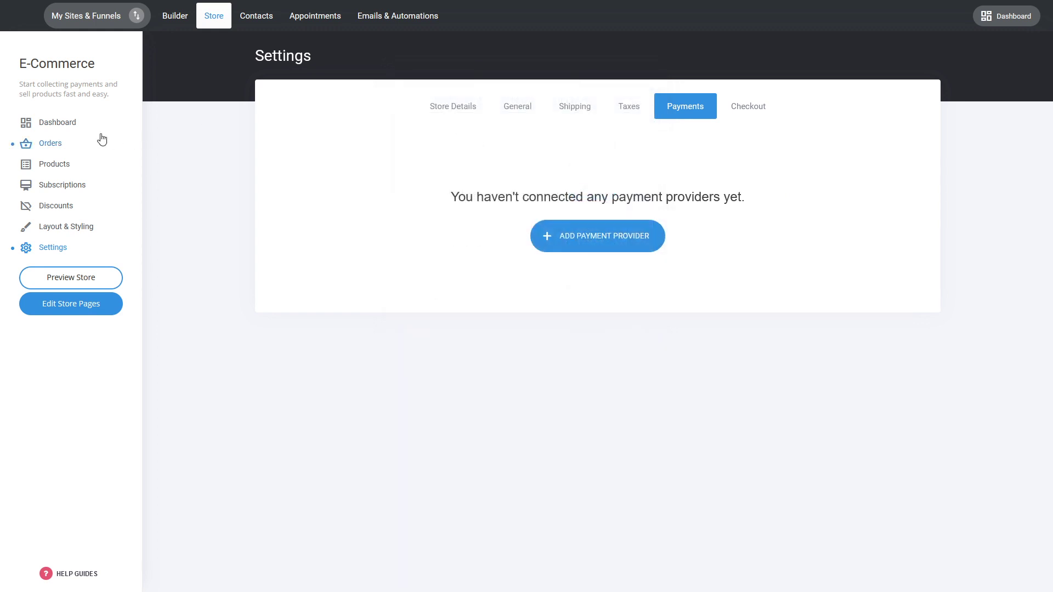
# - Return to the store dashboard and review the store setup checklist along with the page editing and store sharing sections
pyautogui.click(61, 128)
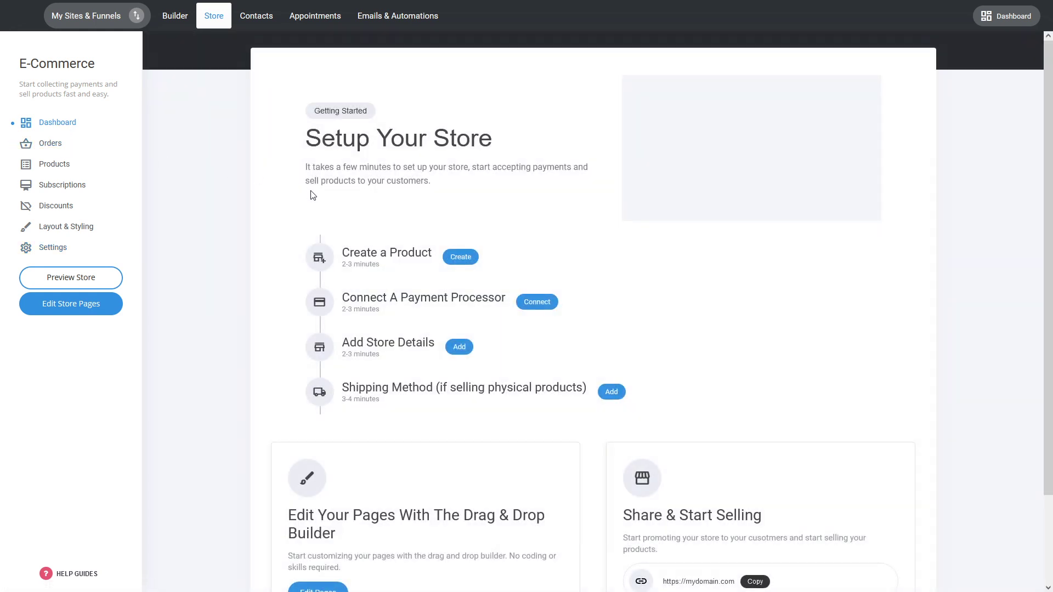
pyautogui.scroll(-2, 416, 211)
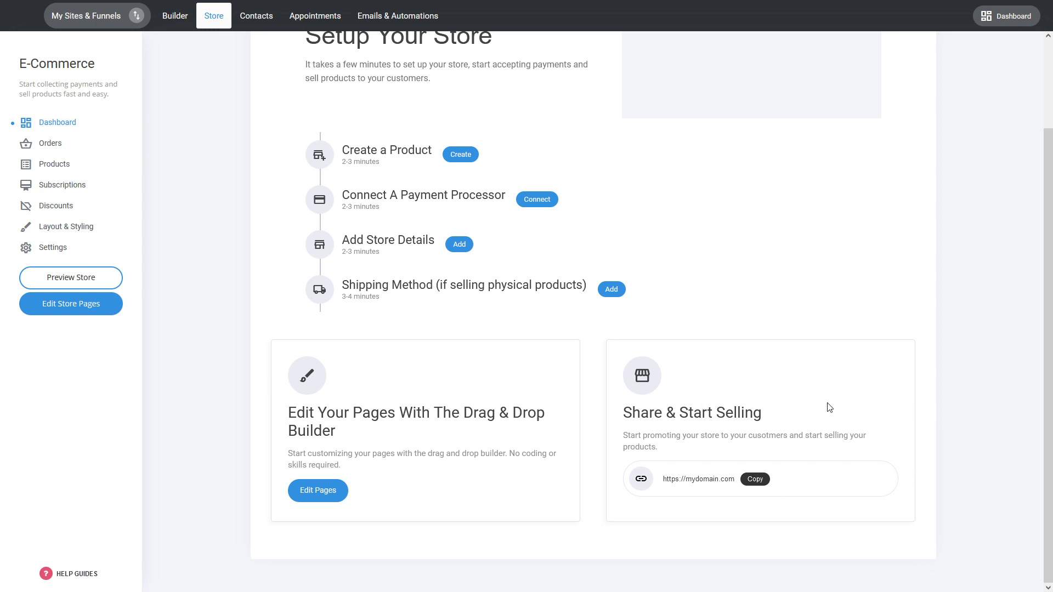
pyautogui.scroll(2, 830, 407)
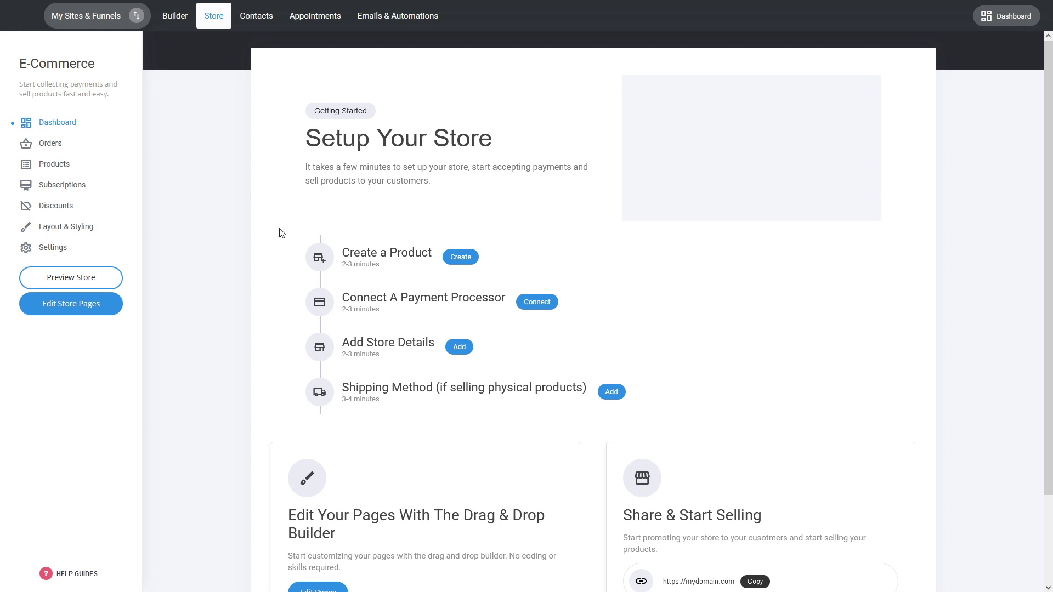
# - Open the website in the builder, look over its list of pages and popups, and close the list
pyautogui.click(180, 24)
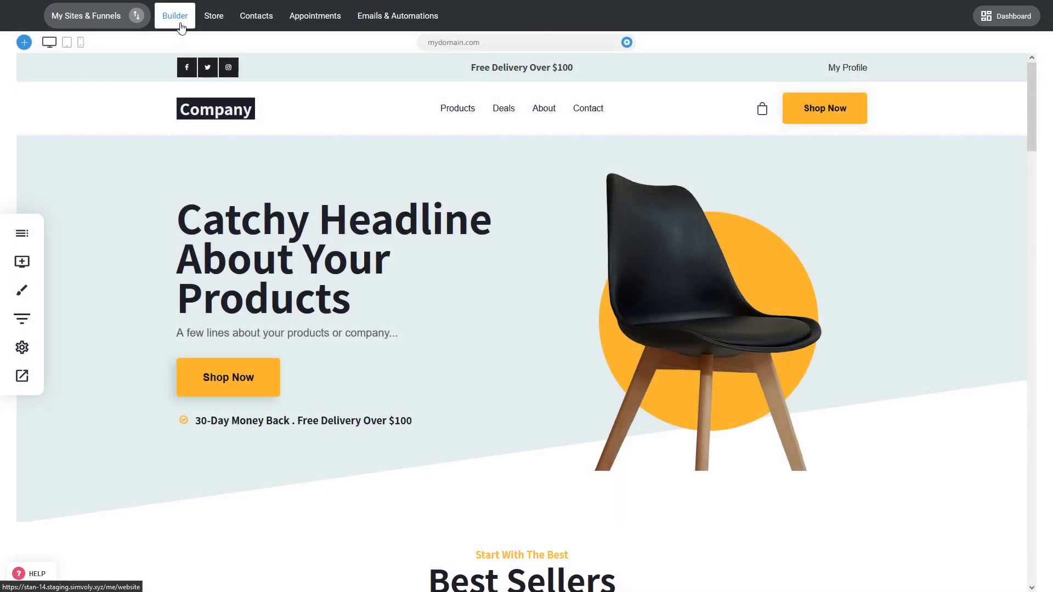
pyautogui.click(22, 233)
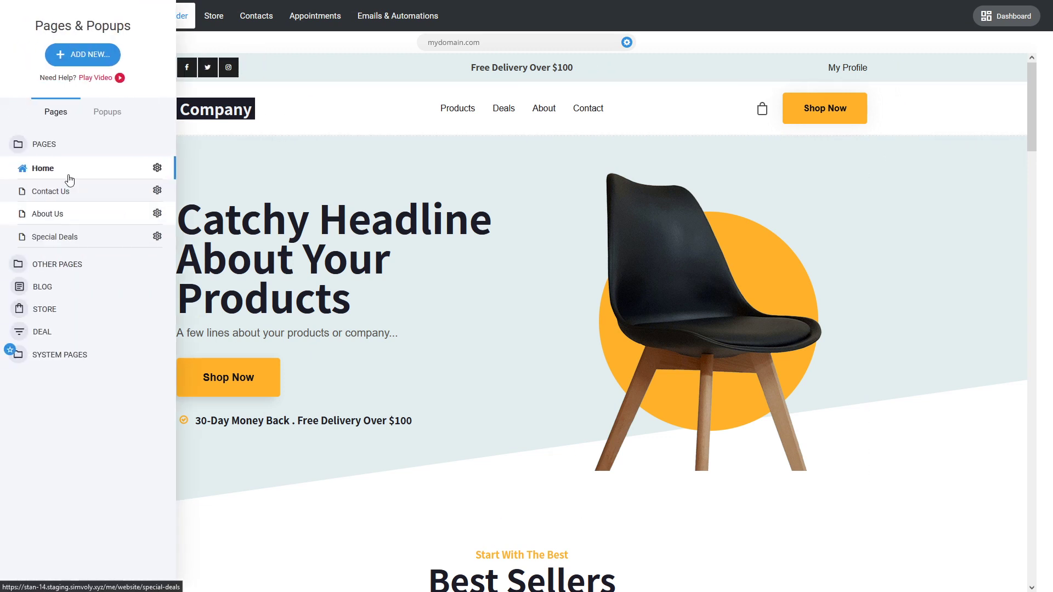
pyautogui.click(304, 254)
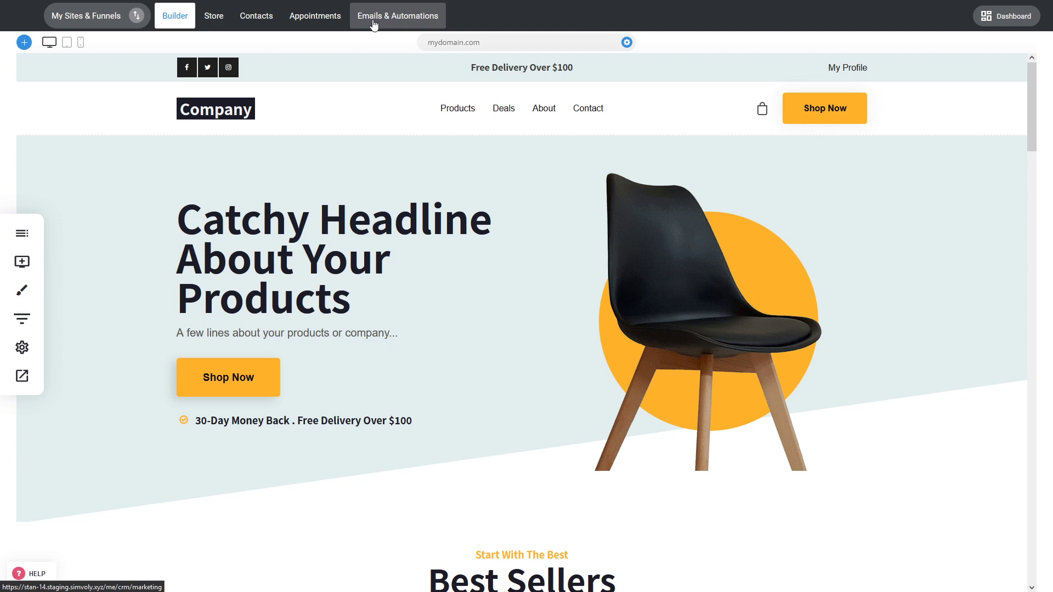
# - Open the store's sales overview and examine the available date ranges and filter criteria without applying any
pyautogui.click(212, 17)
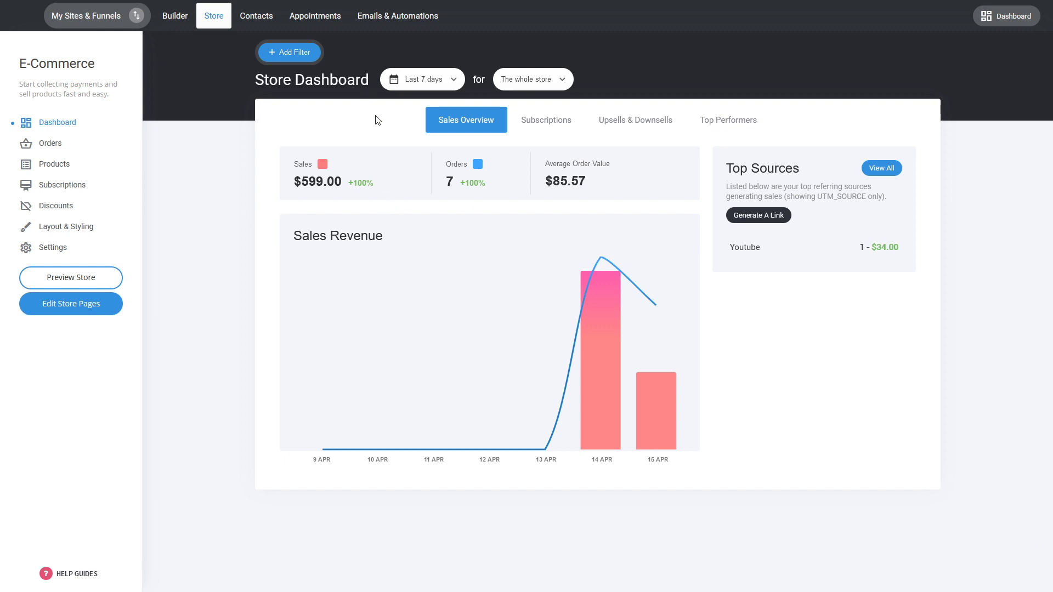
pyautogui.click(431, 83)
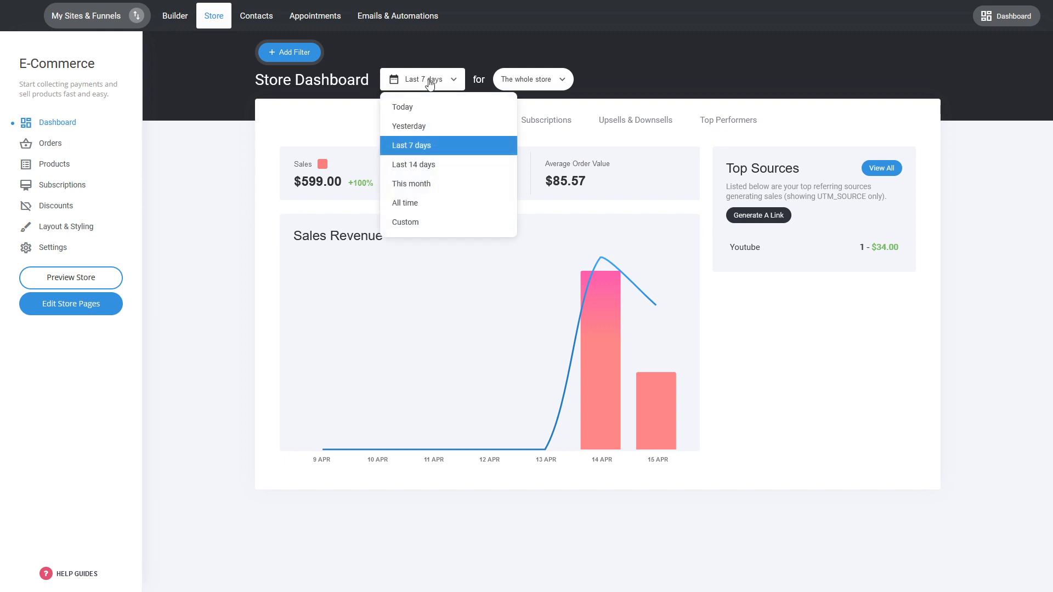
pyautogui.click(343, 121)
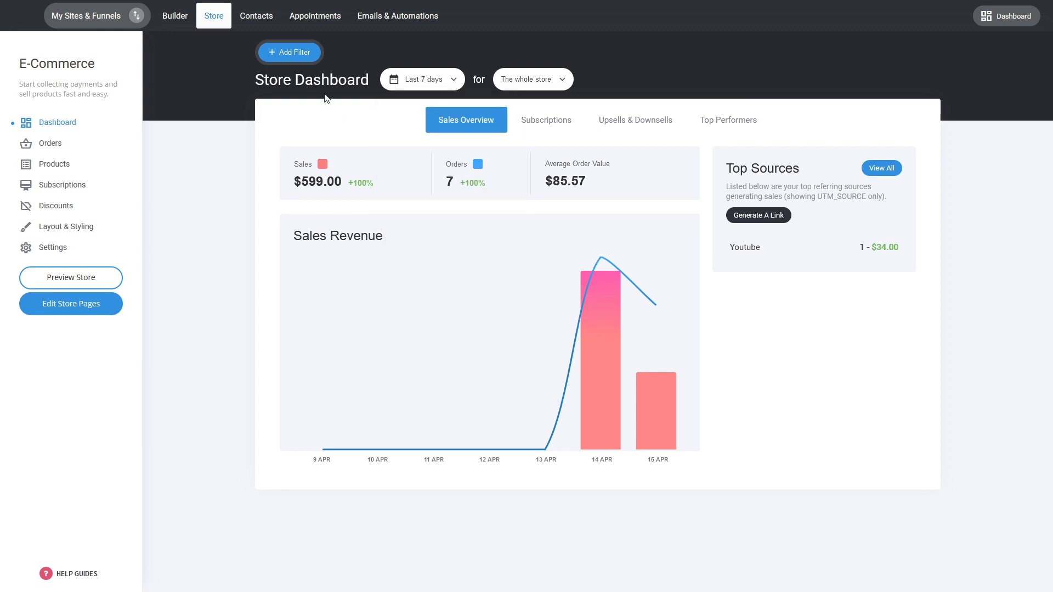
pyautogui.click(303, 52)
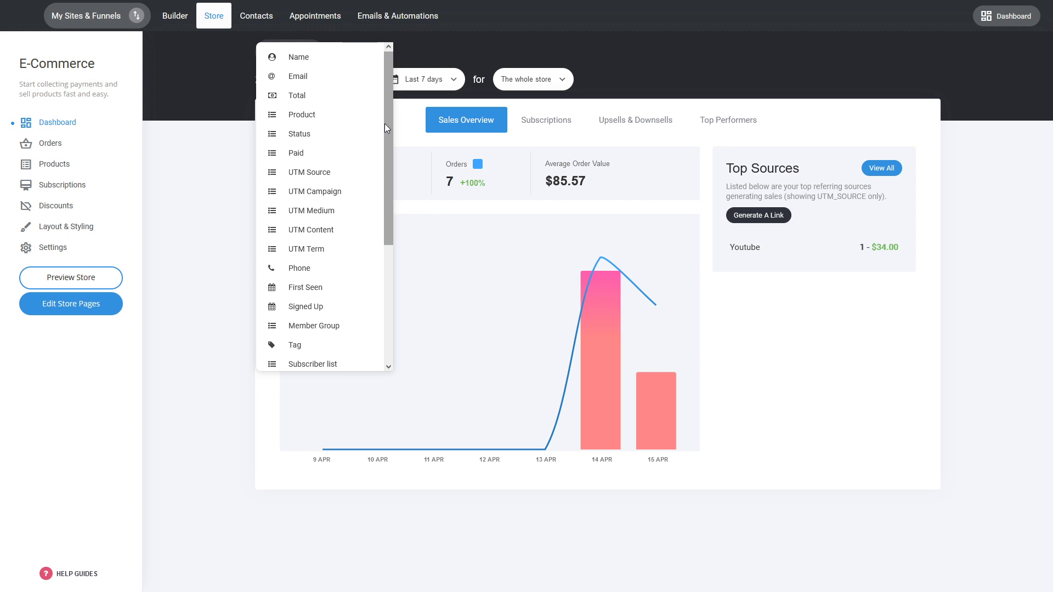
pyautogui.click(779, 320)
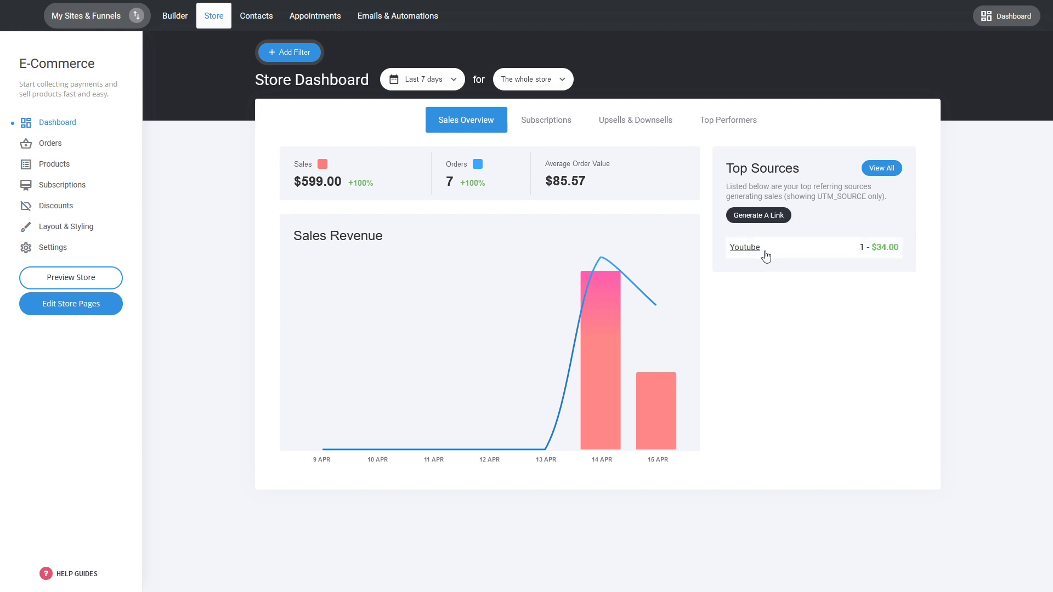
# - Review the subscriptions report and the upsells and downsells report, including the chart's daily figures for 14 and 15 April
pyautogui.click(554, 131)
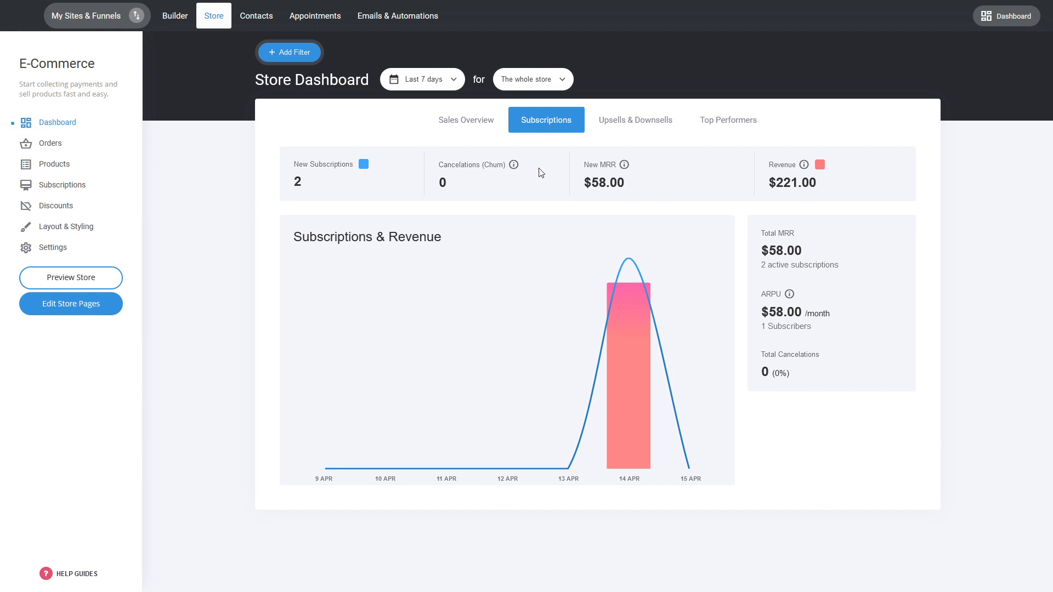
pyautogui.click(620, 131)
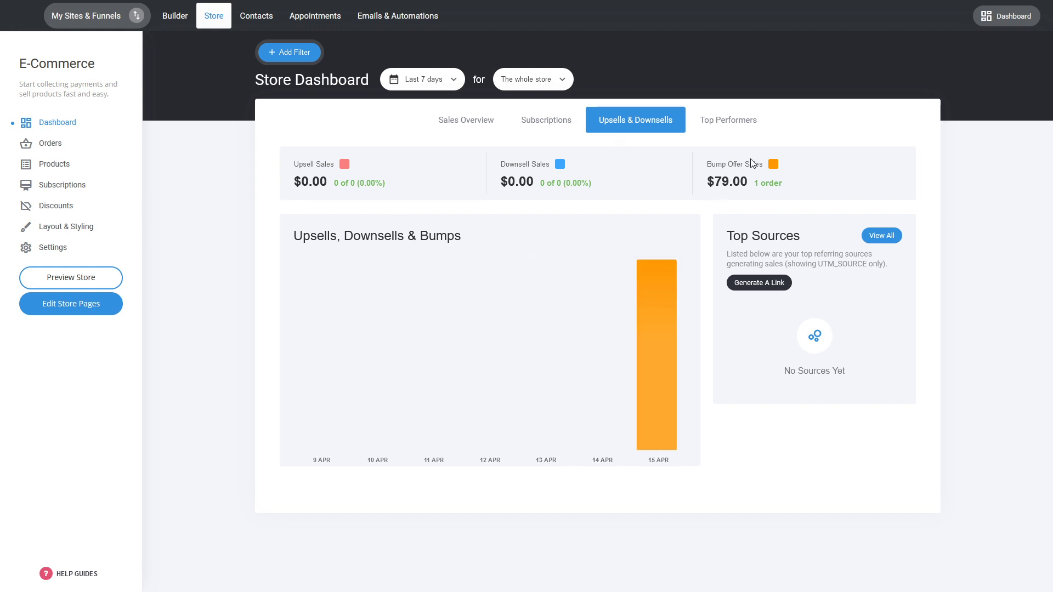
pyautogui.moveTo(588, 303)
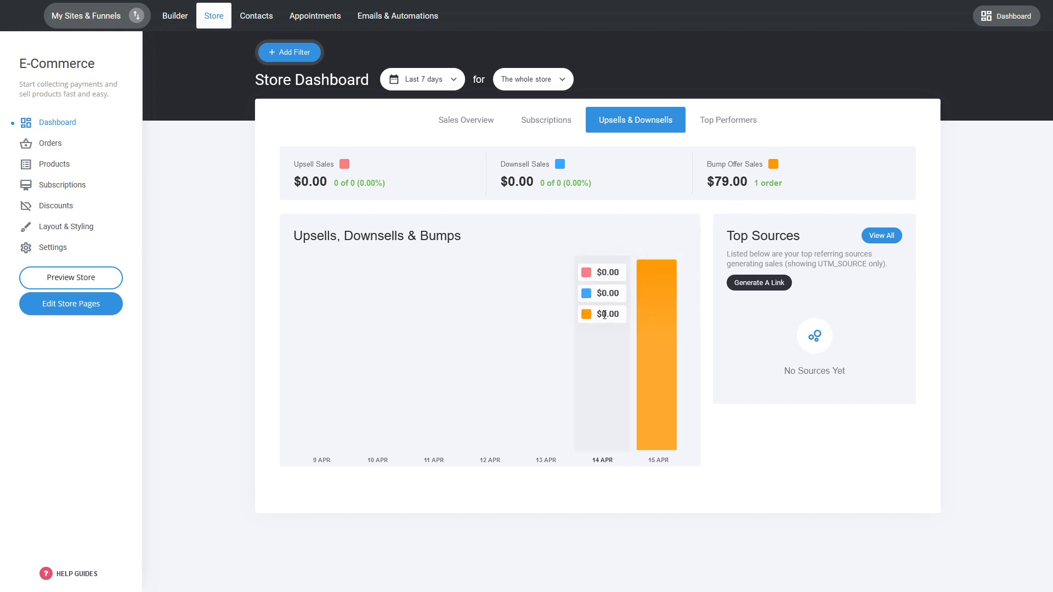
pyautogui.moveTo(659, 330)
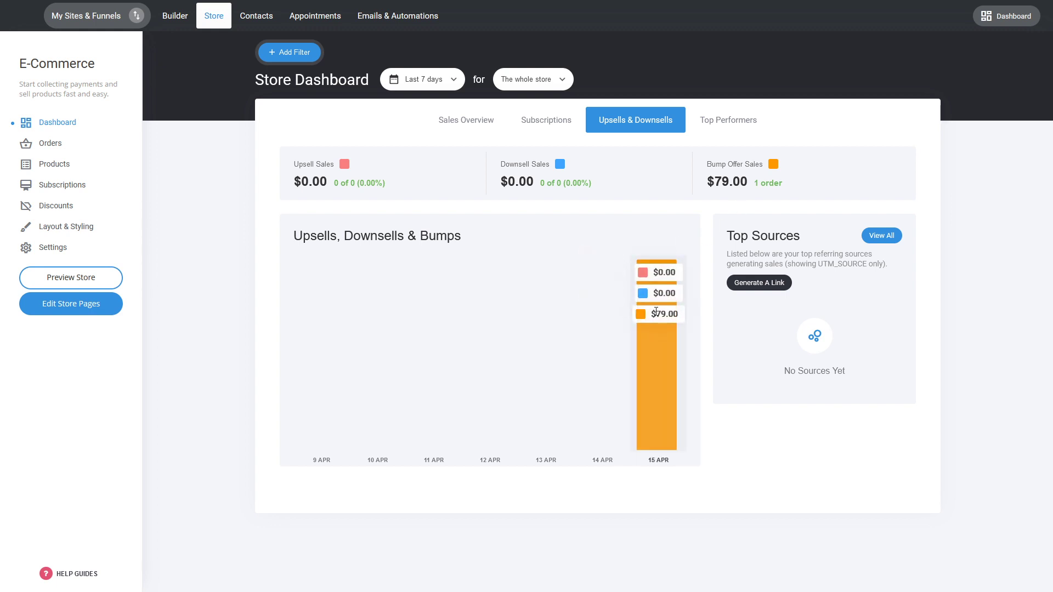
# - View the top-performing products and top traffic sources, and return to the sales overview
pyautogui.click(722, 126)
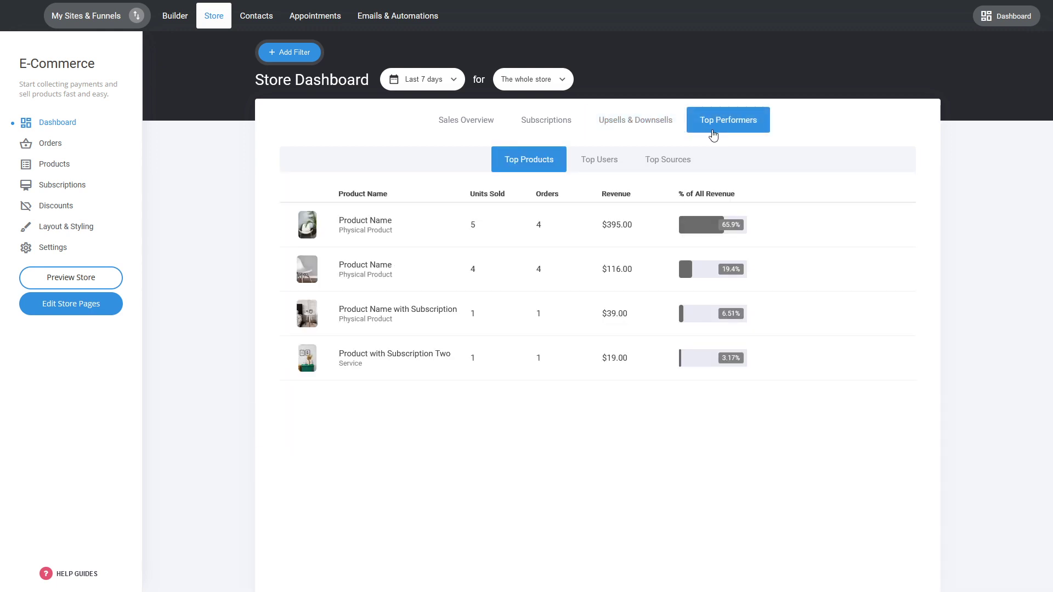
pyautogui.click(664, 170)
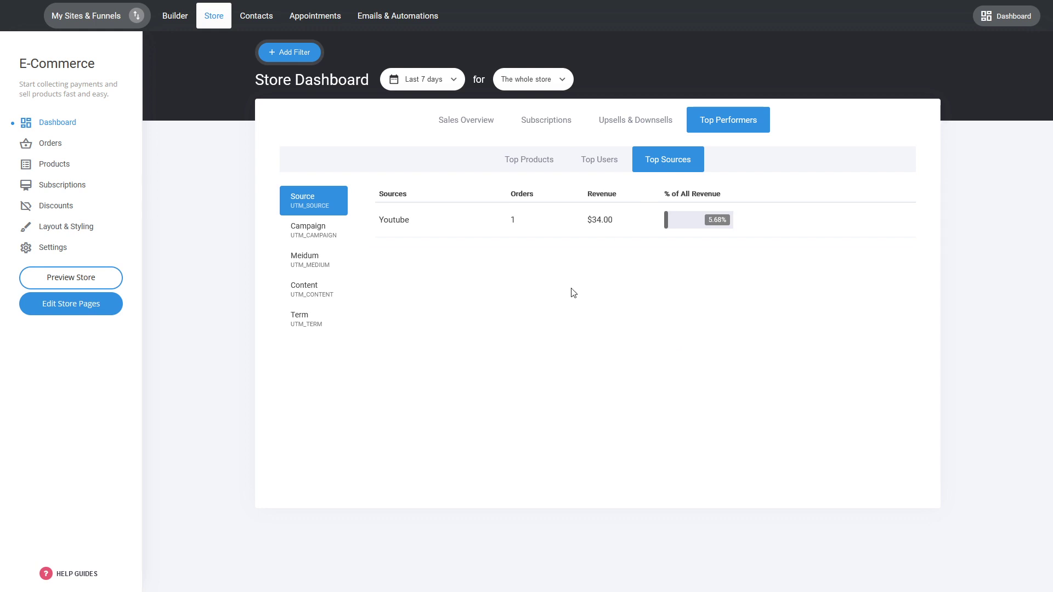
pyautogui.click(464, 126)
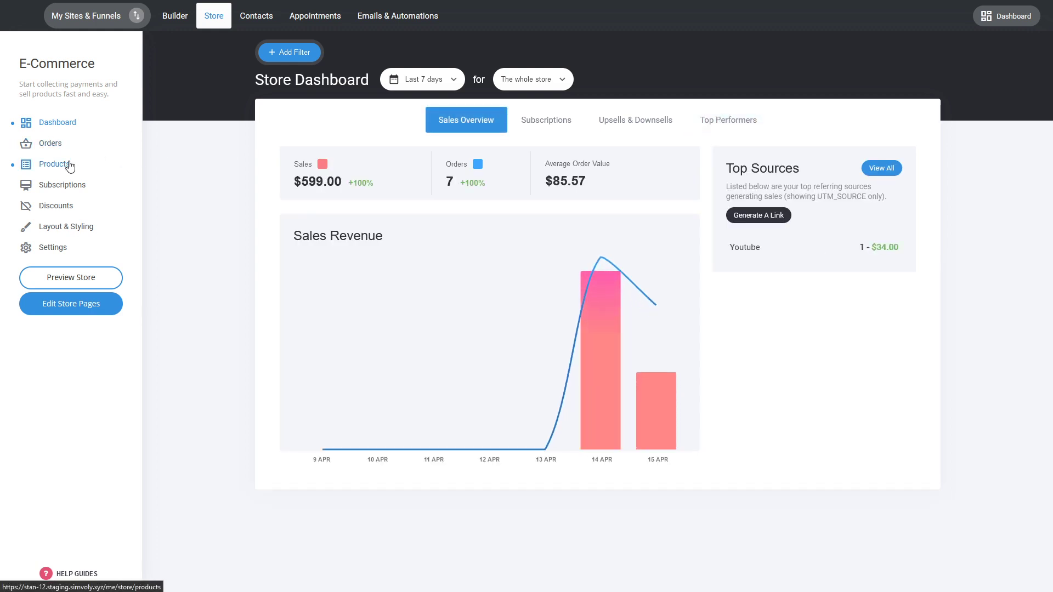